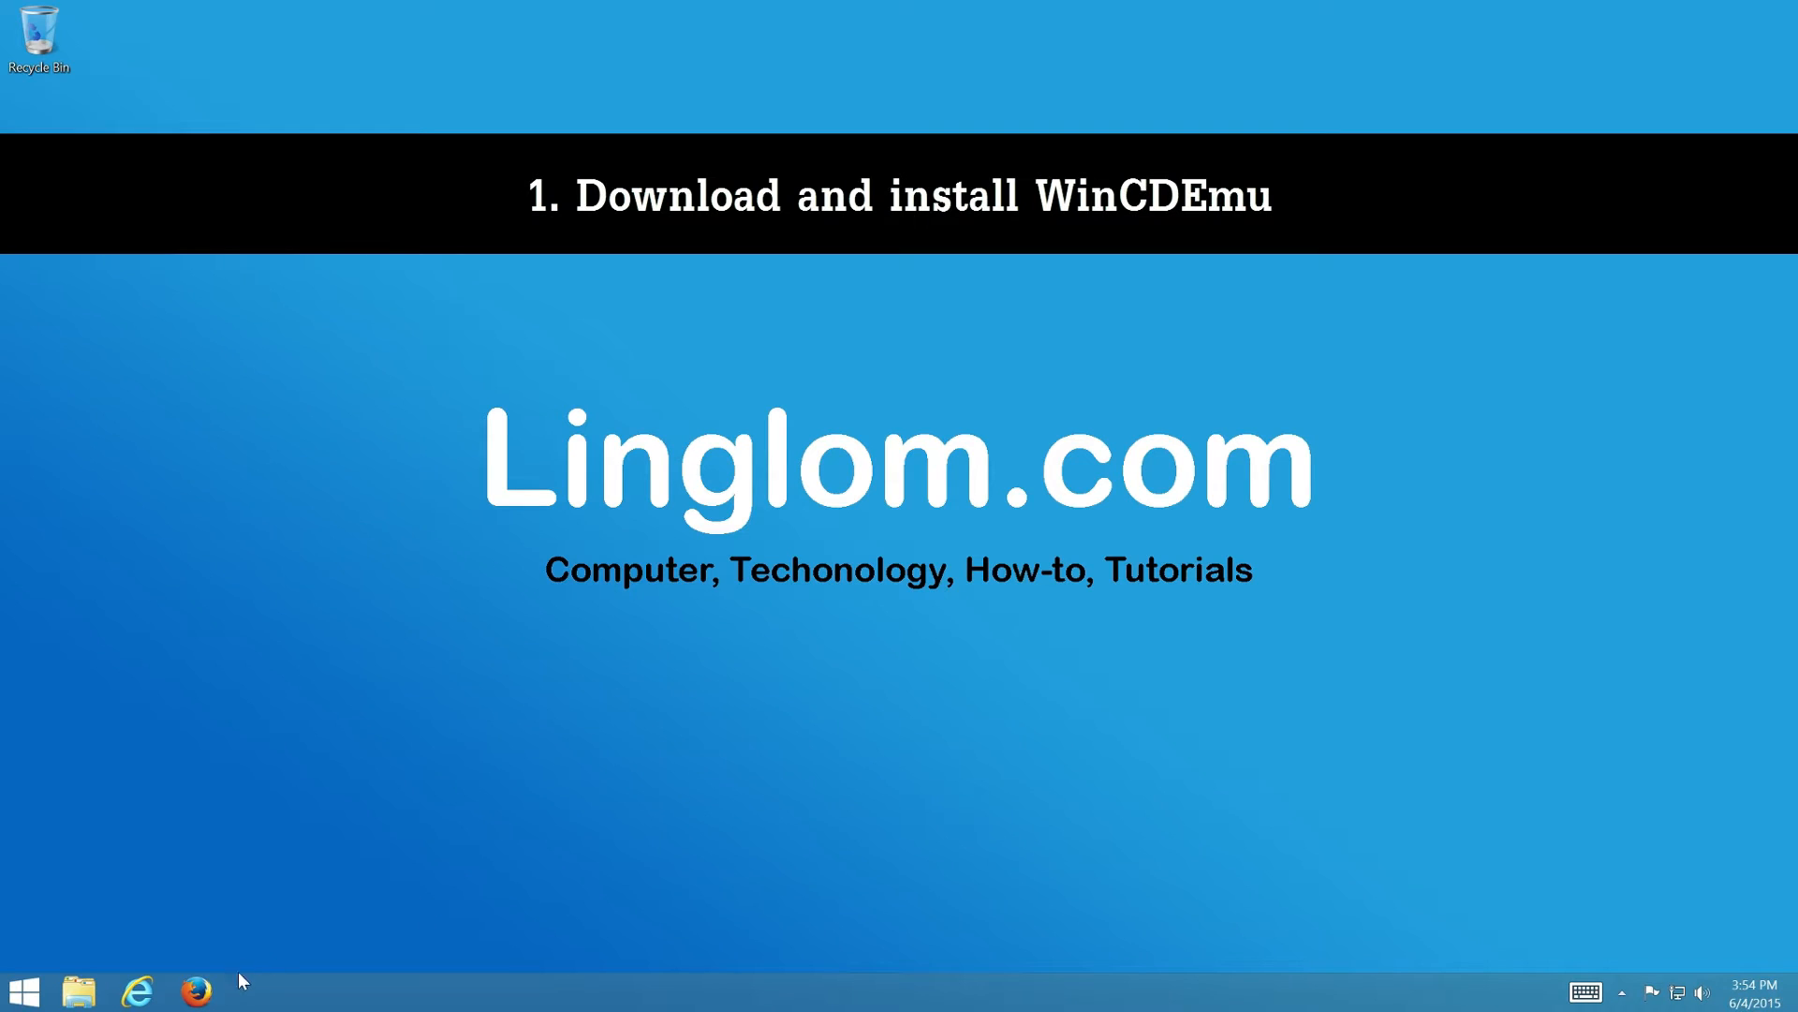
Step: Reach the download page of the official wincdemu.sysprogs.org site in Firefox
{"action": "left_click", "coordinate": [196, 993]}
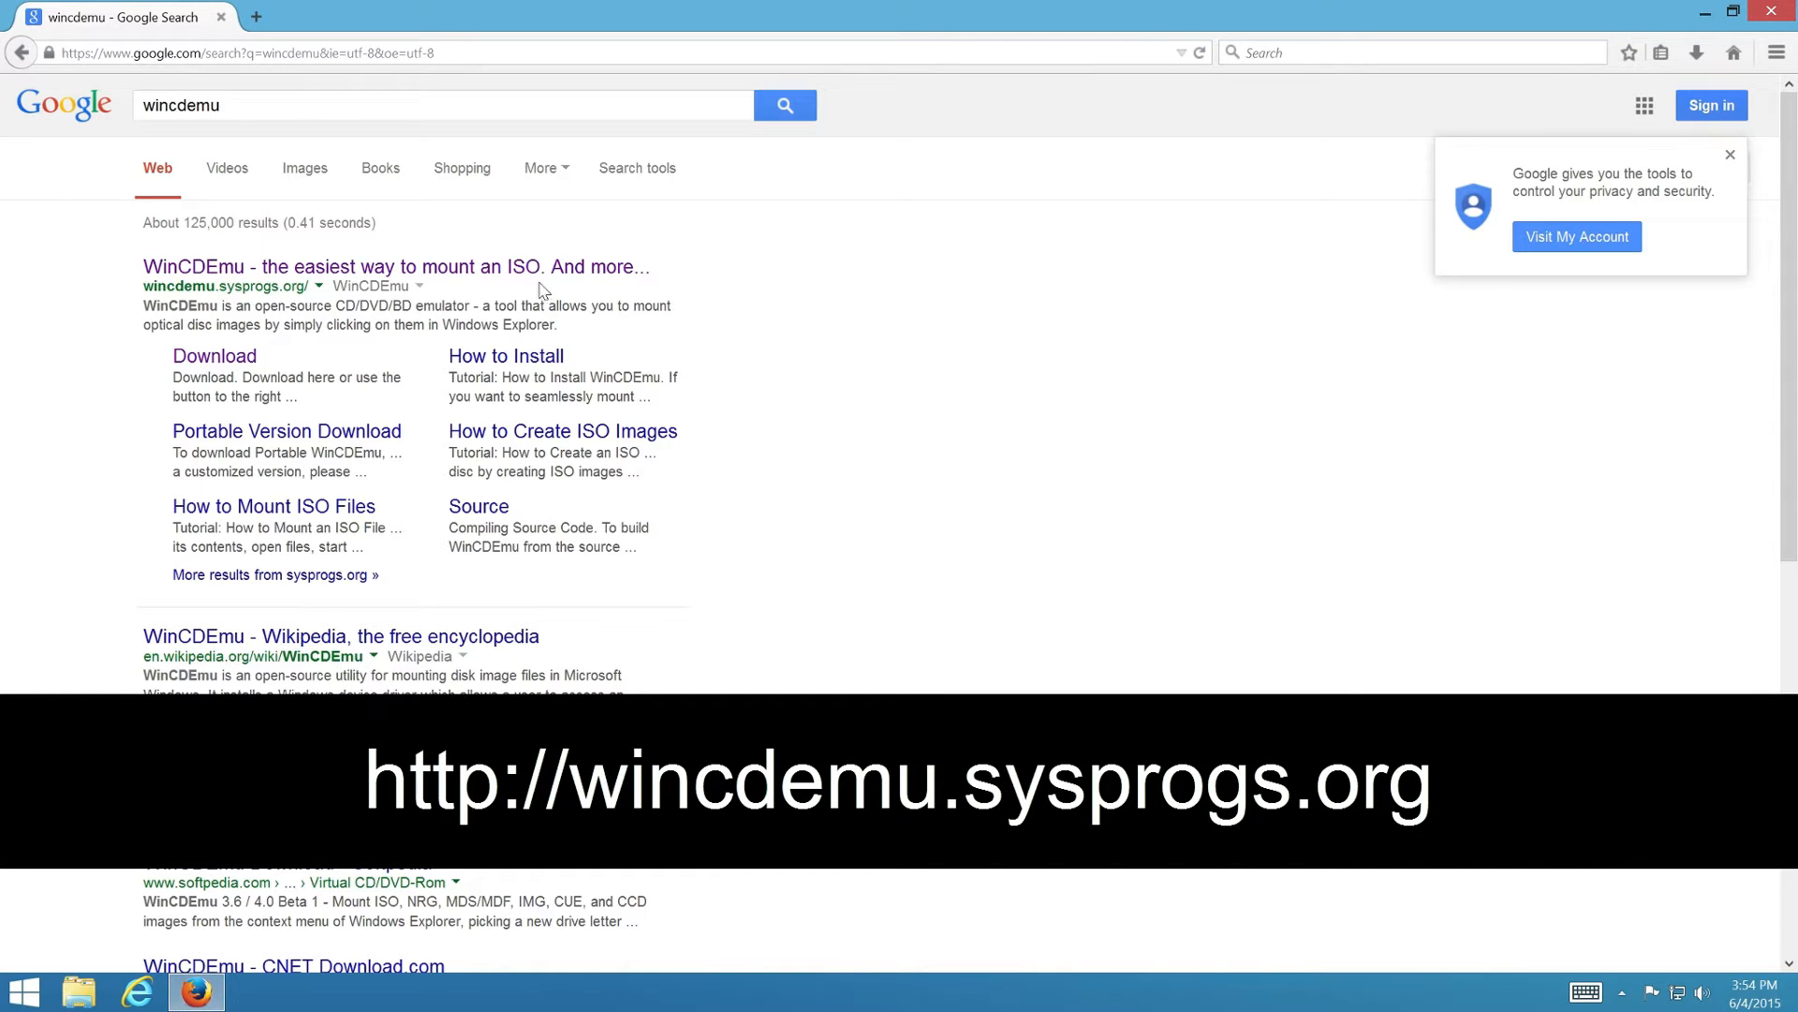
{"action": "left_click", "coordinate": [548, 268]}
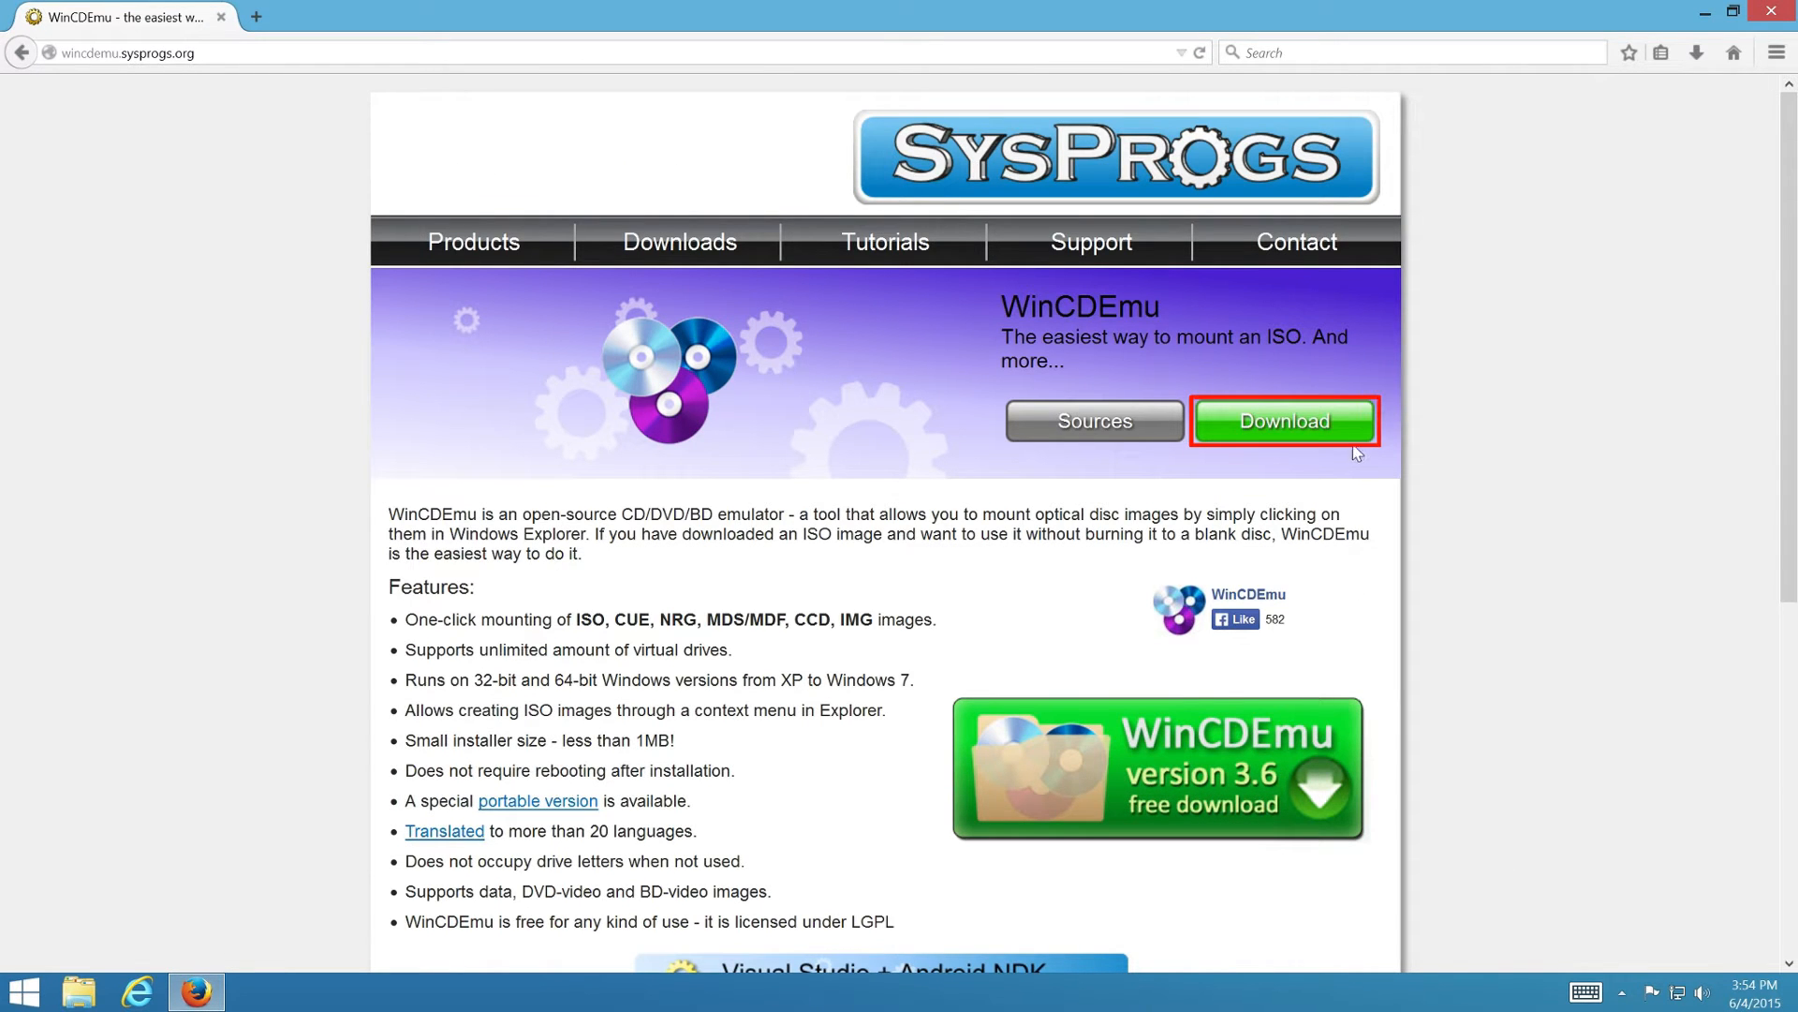
{"action": "left_click", "coordinate": [1284, 421]}
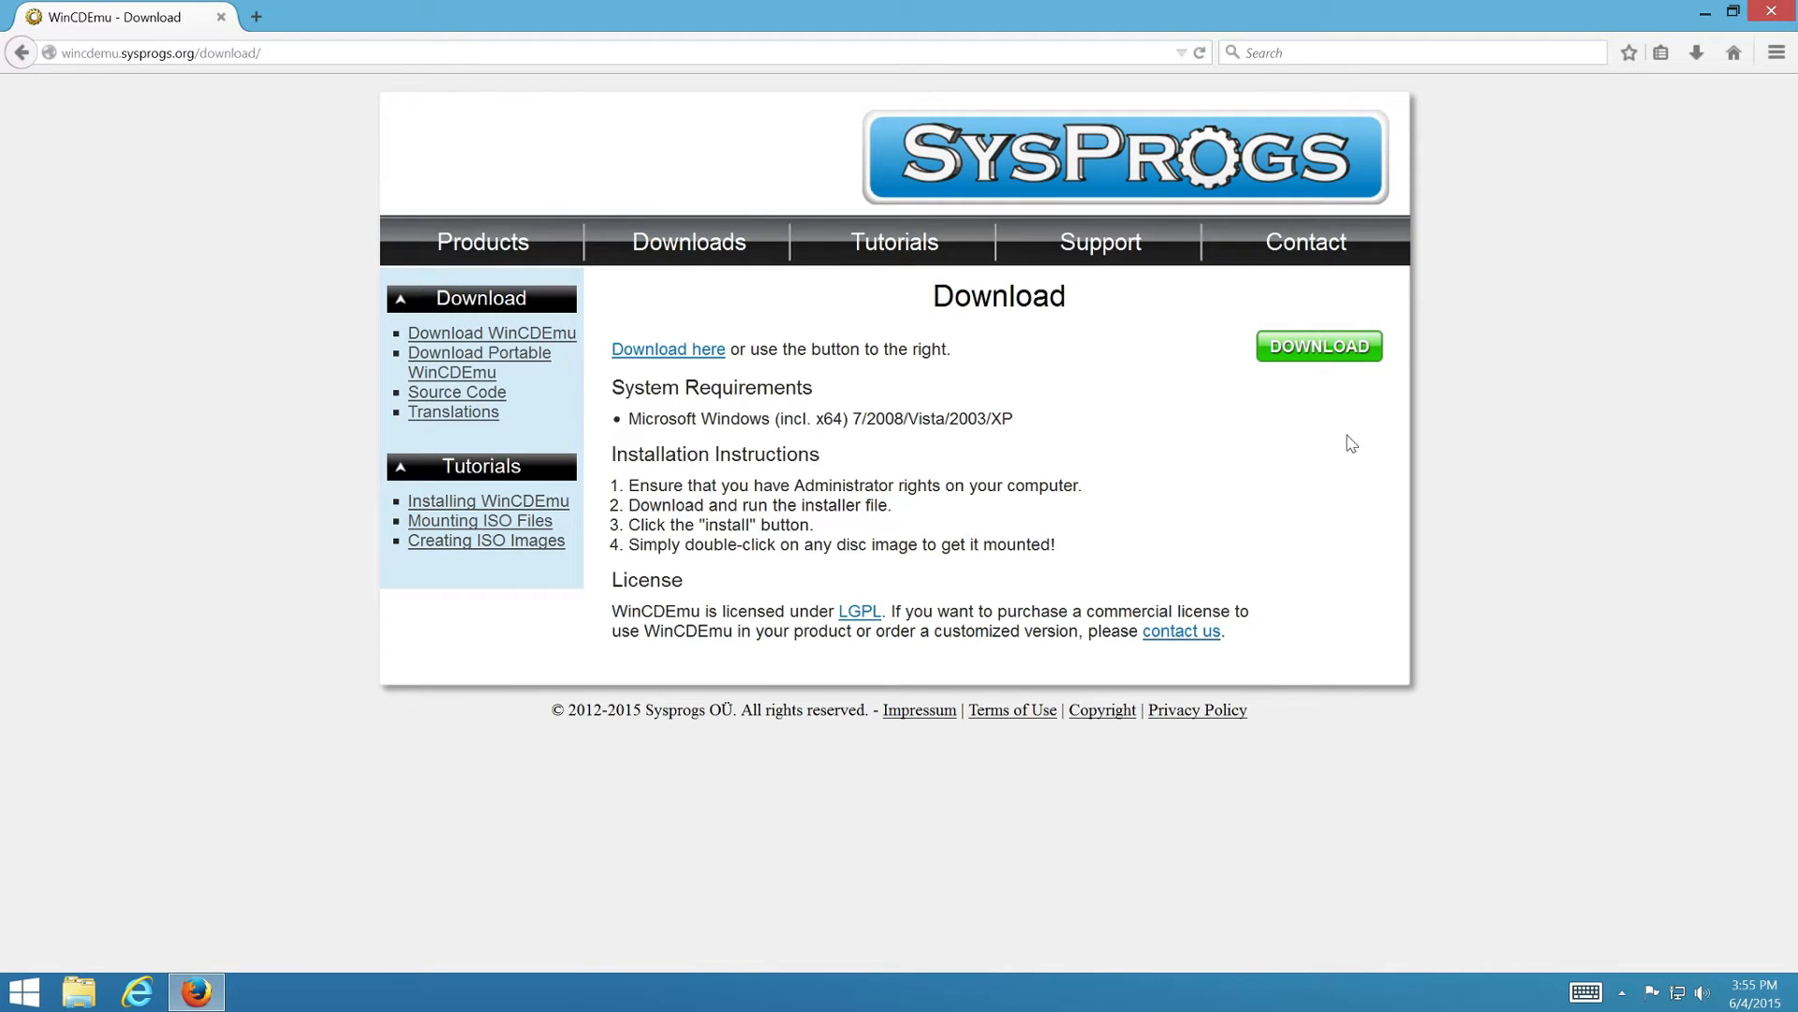
Step: Download the WinCDEmu 4.0 installer, saving the file and showing it in the Downloads panel
{"action": "left_click", "coordinate": [1359, 363]}
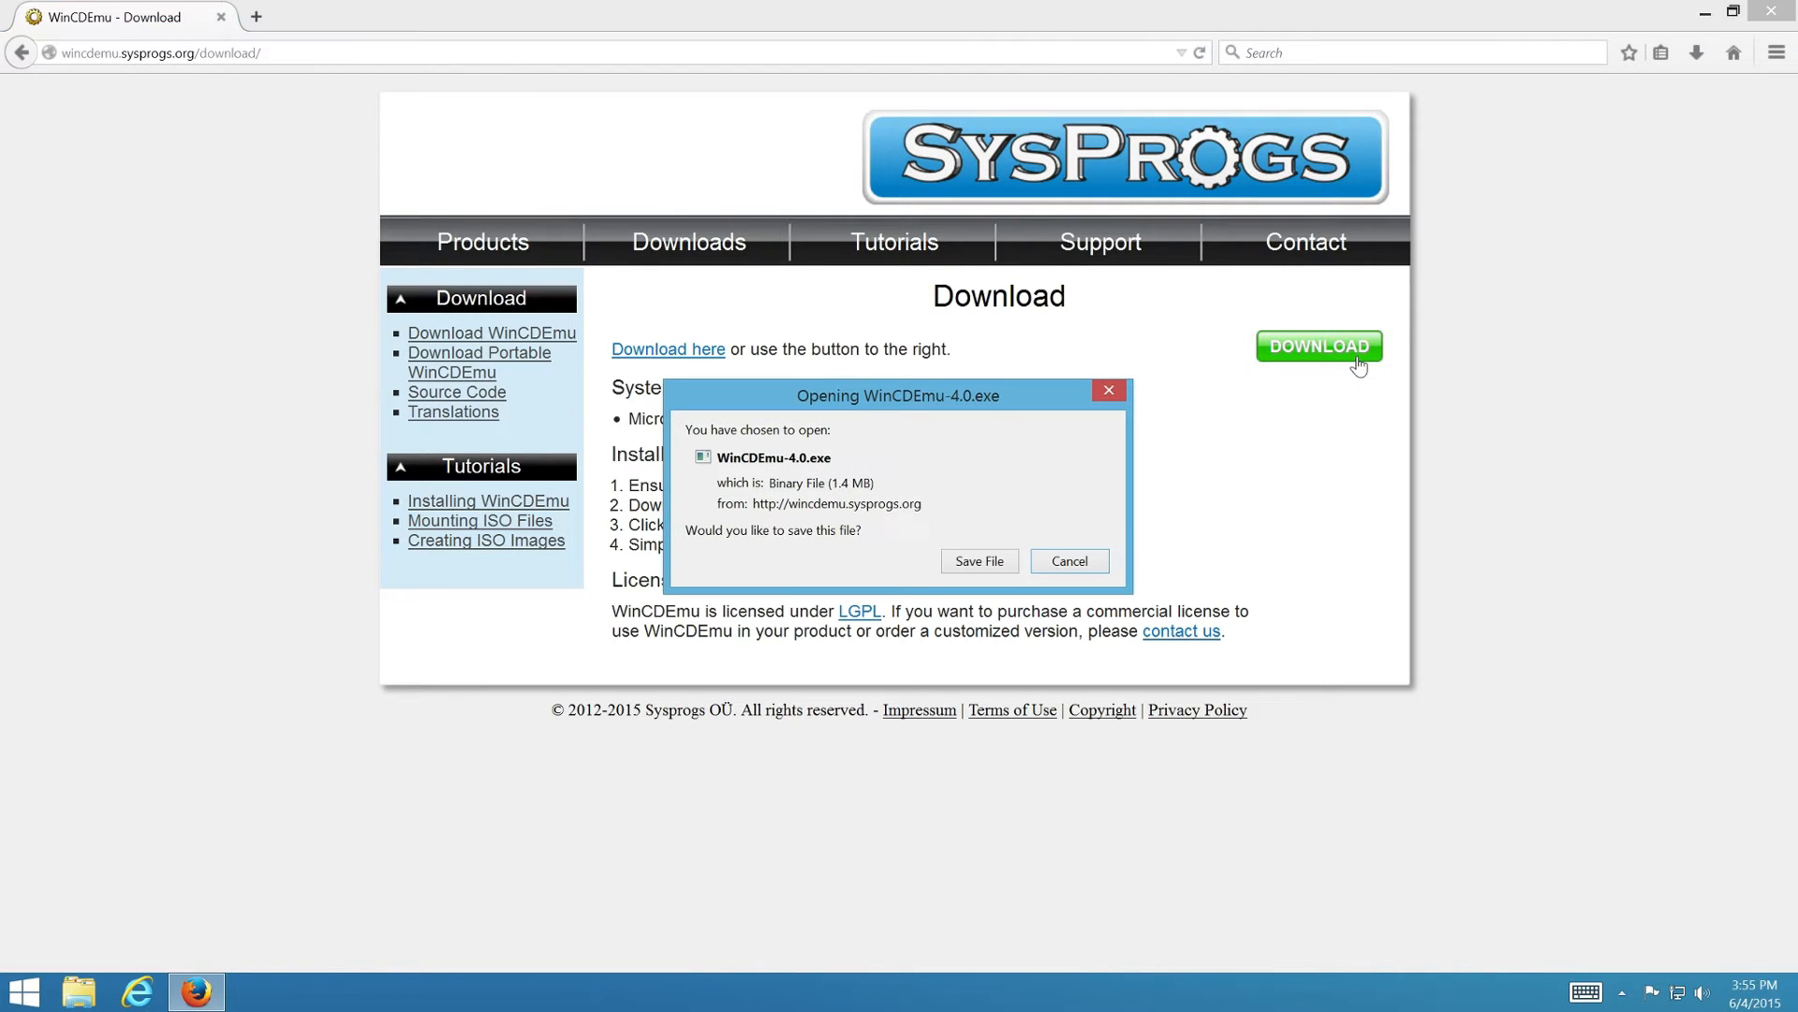
{"action": "left_click", "coordinate": [979, 561]}
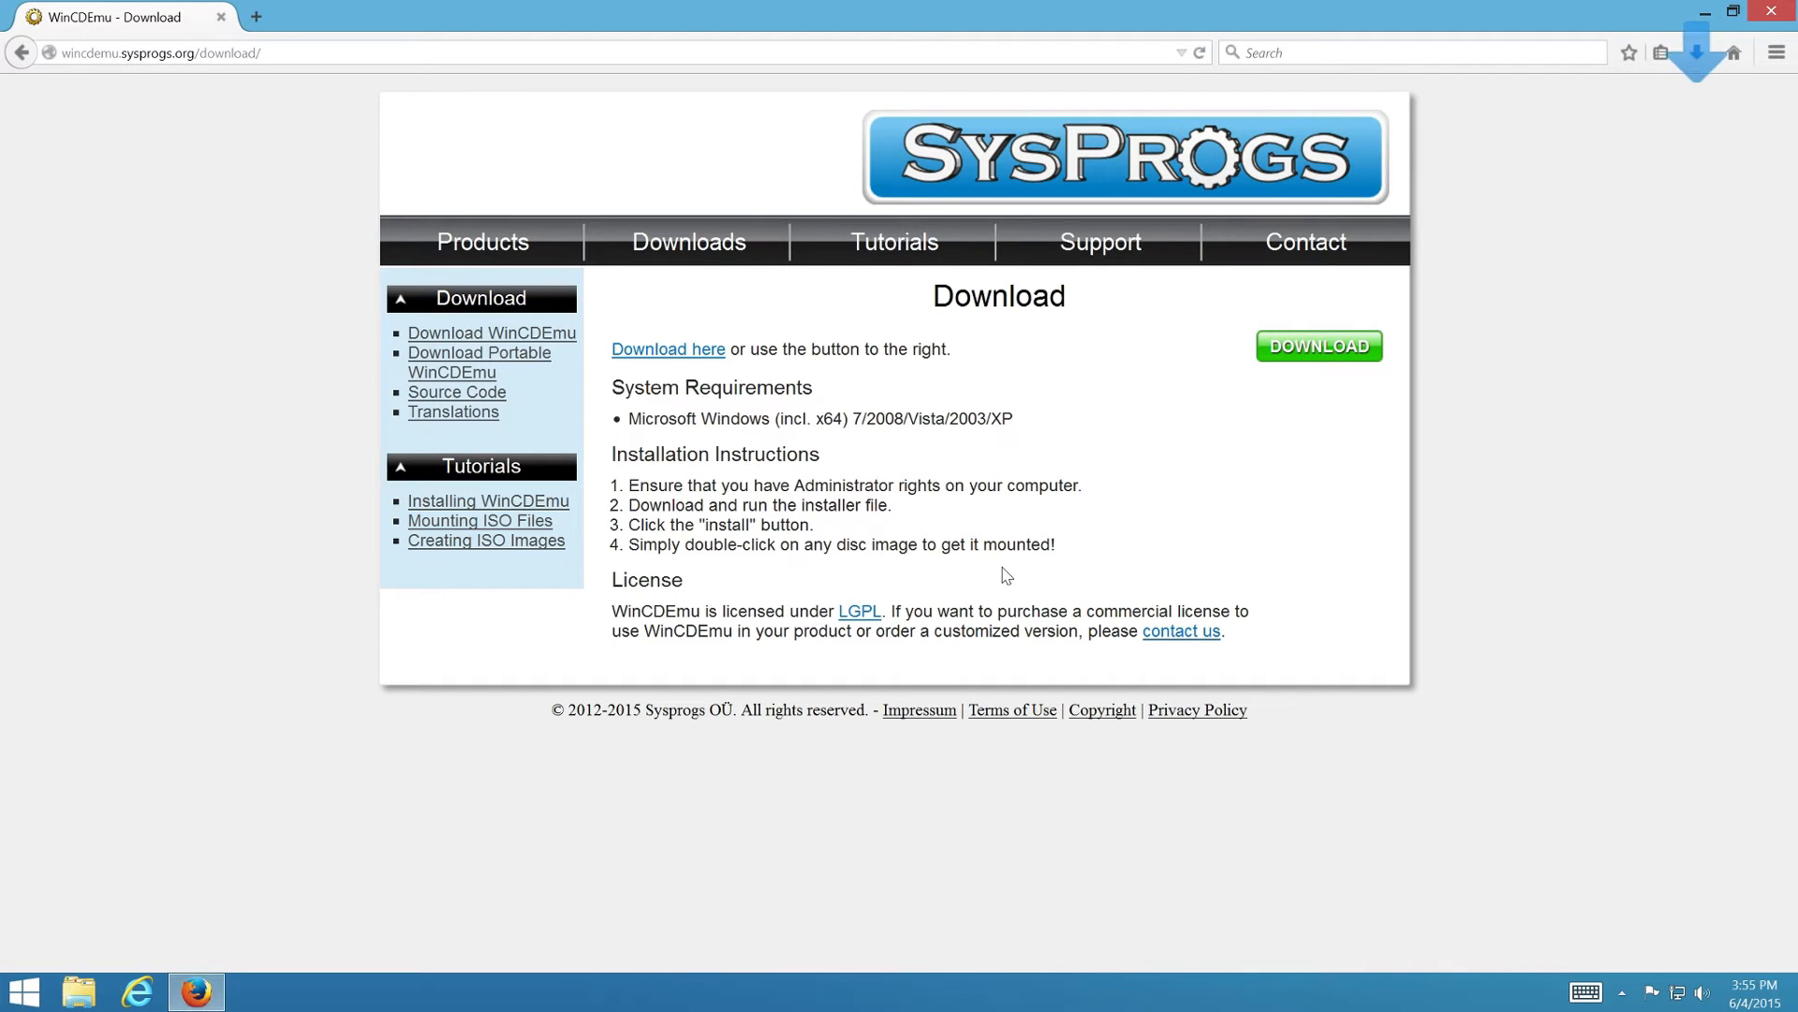
{"action": "left_click", "coordinate": [1700, 56]}
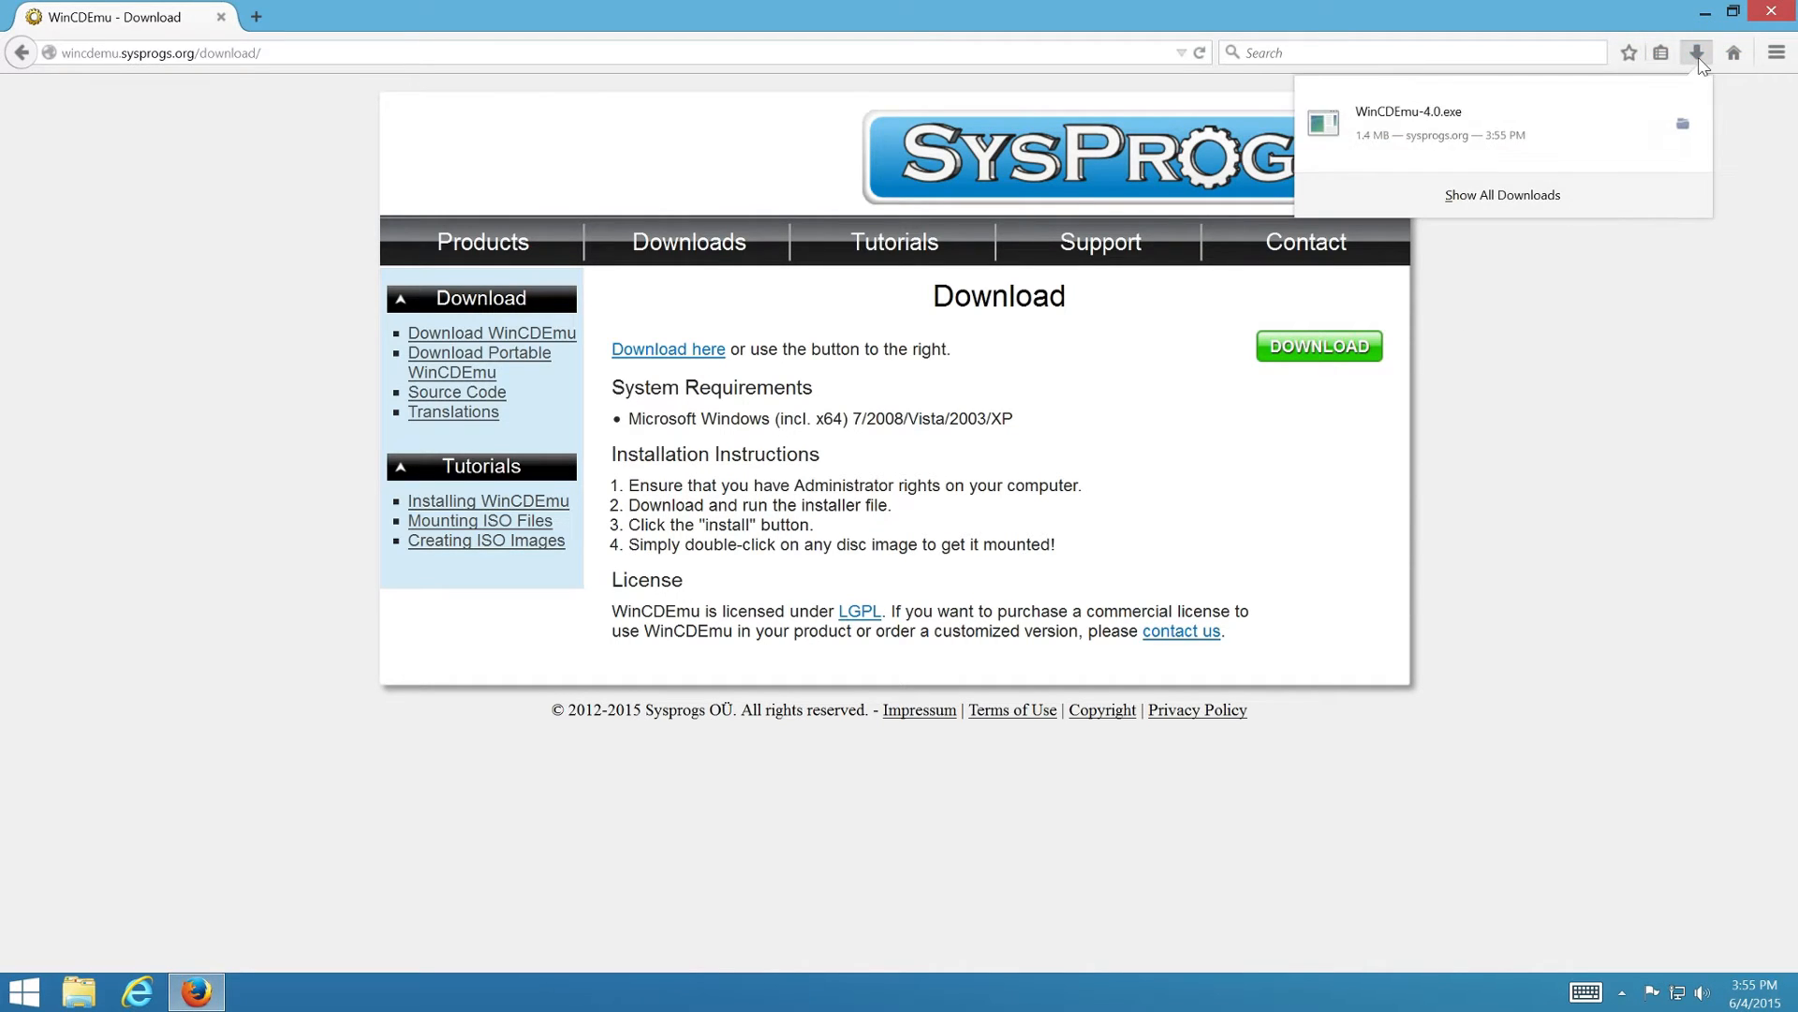
Step: Run the downloaded installer with UAC approval and reveal the custom installation options
{"action": "left_click", "coordinate": [1595, 126]}
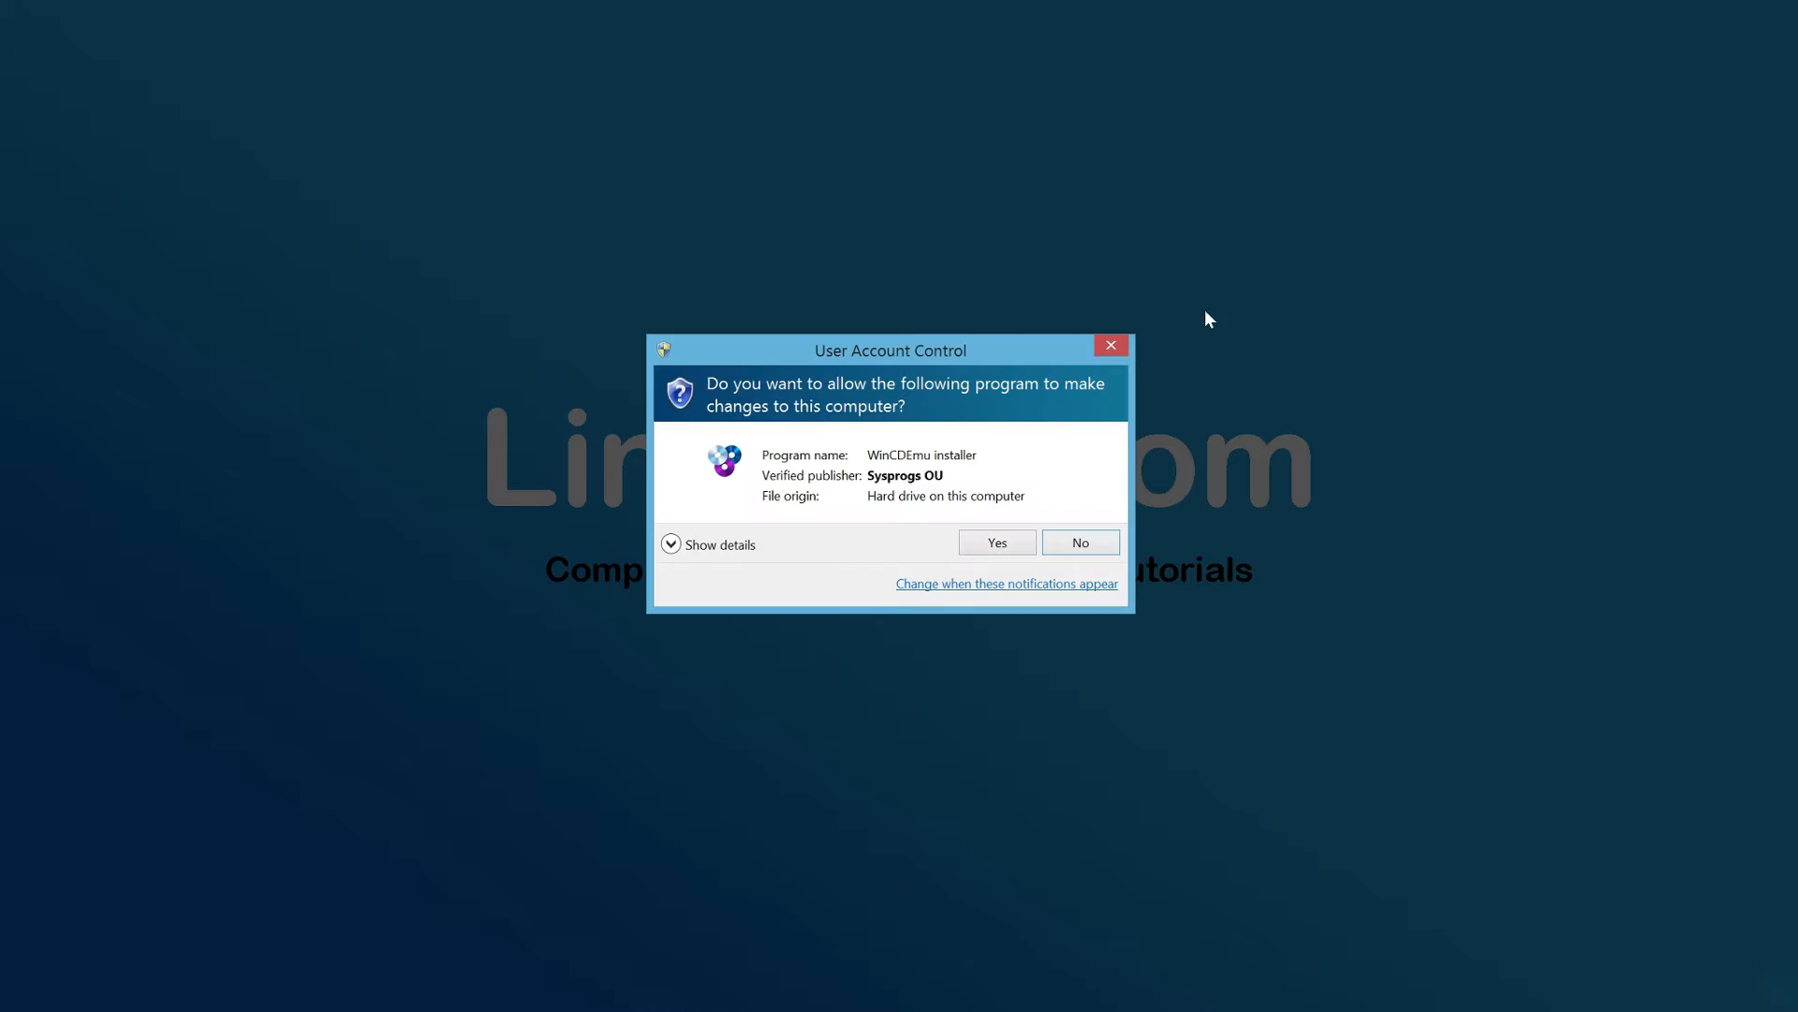
{"action": "left_click", "coordinate": [996, 544]}
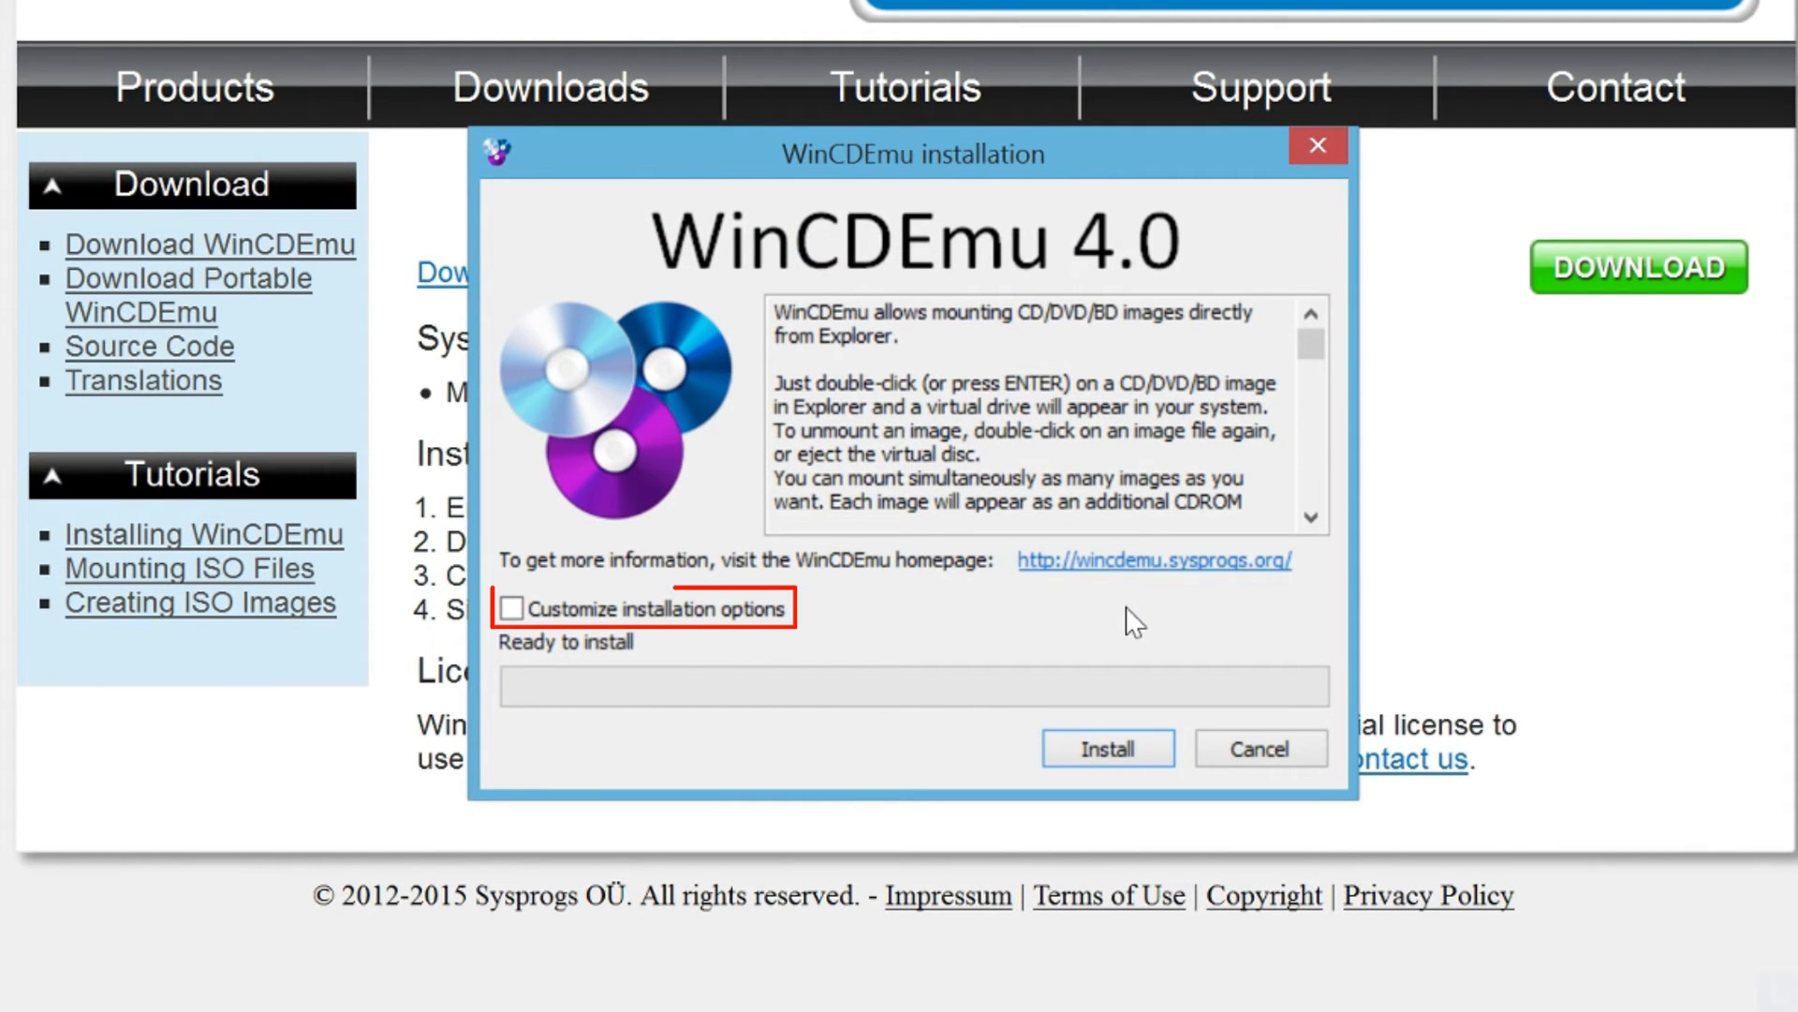
{"action": "left_click", "coordinate": [731, 618]}
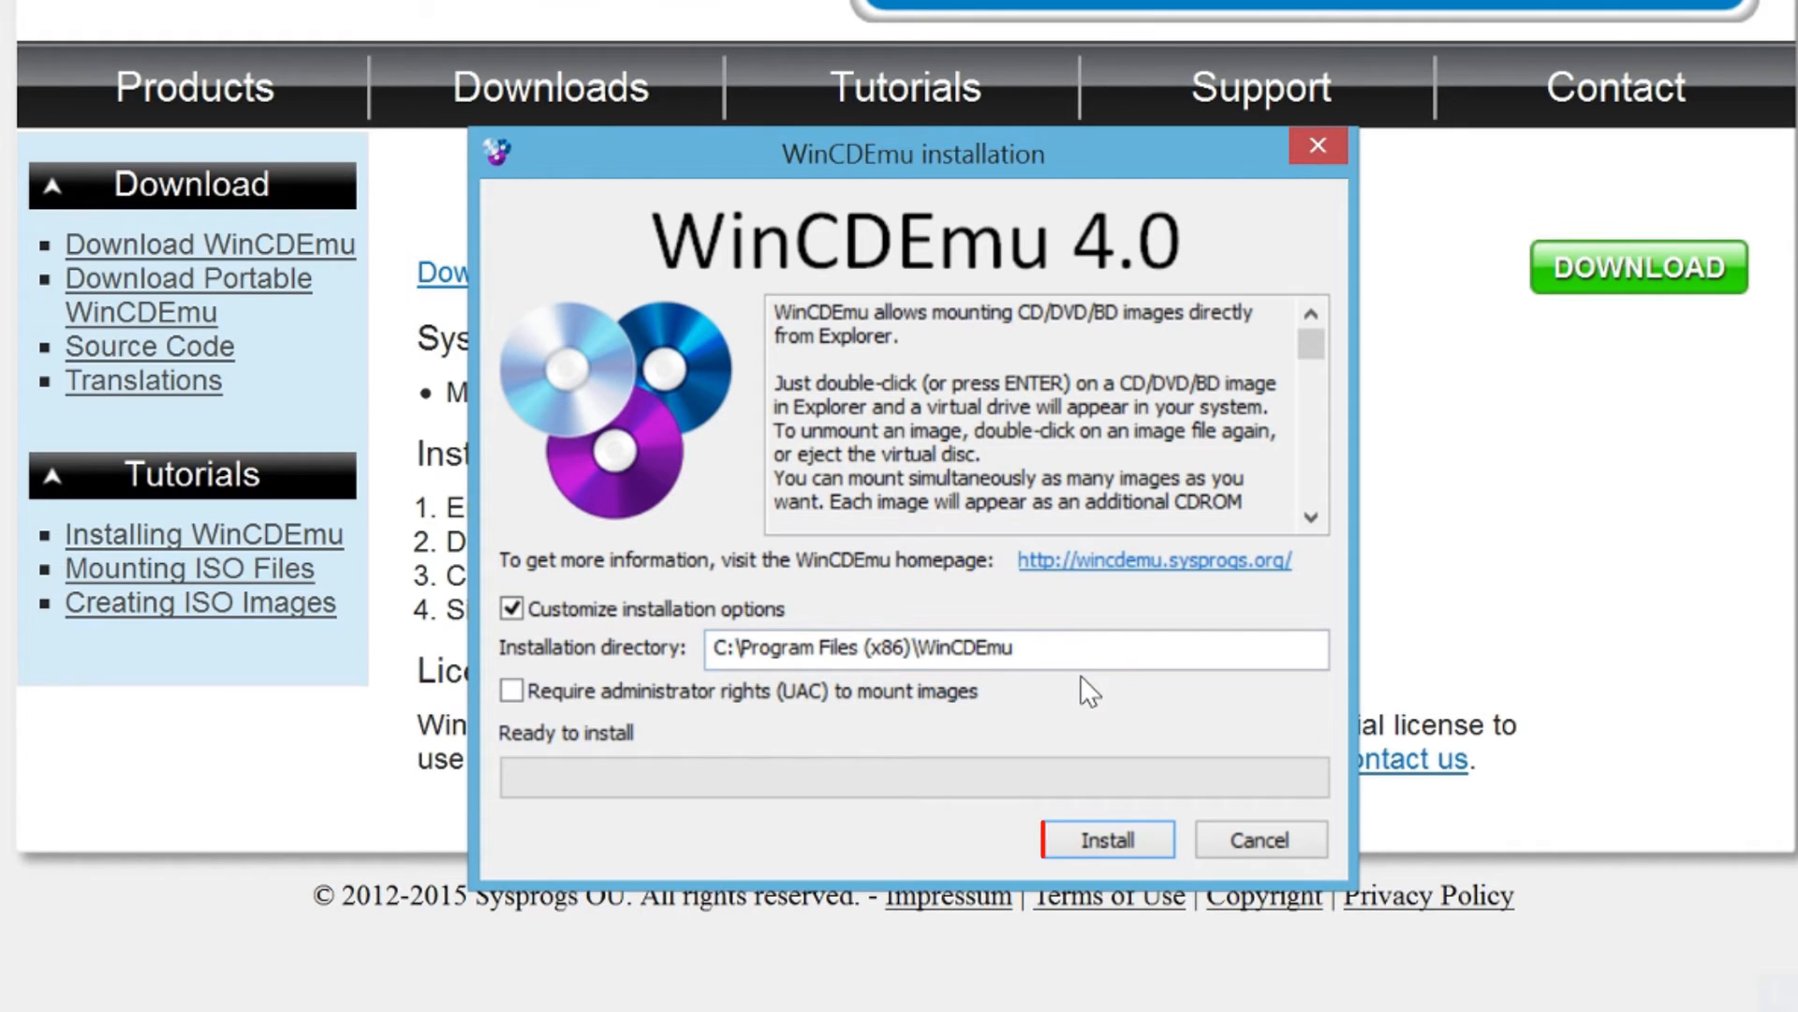
Step: Install WinCDEmu into Program Files, approving the Sysprogs device driver, and finish the installer
{"action": "left_click", "coordinate": [1151, 846]}
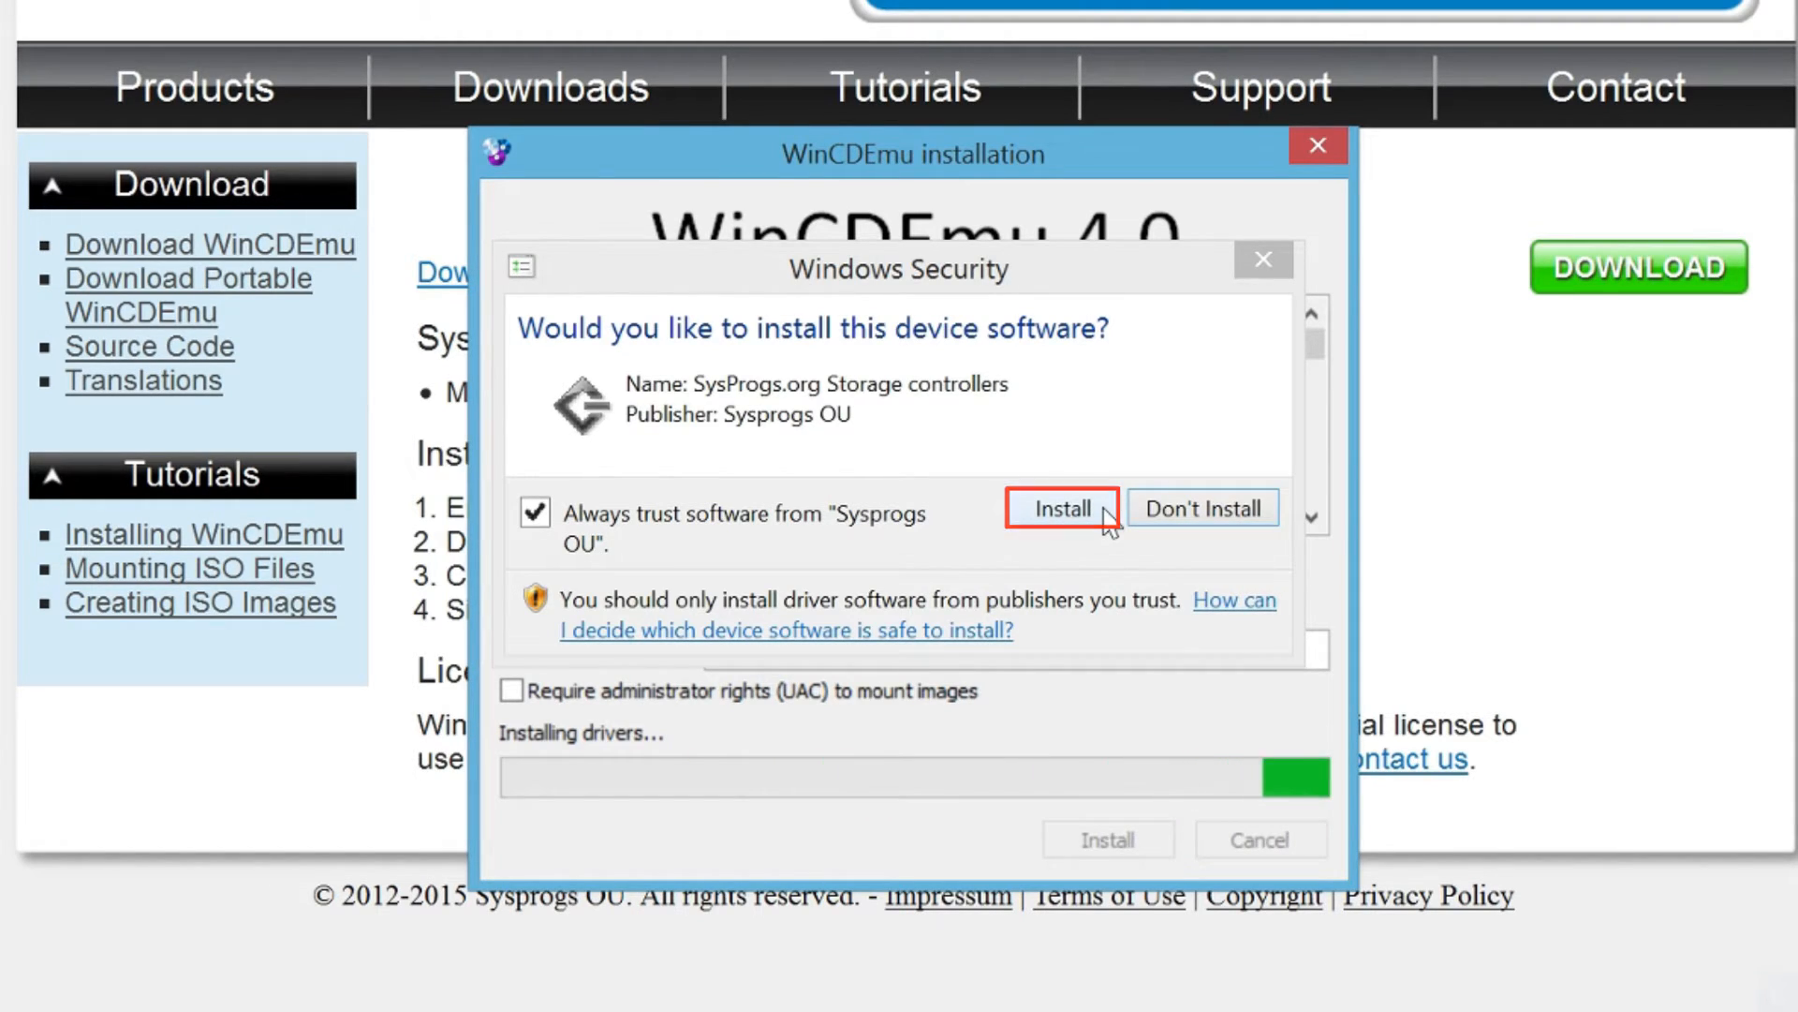
{"action": "left_click", "coordinate": [1062, 509]}
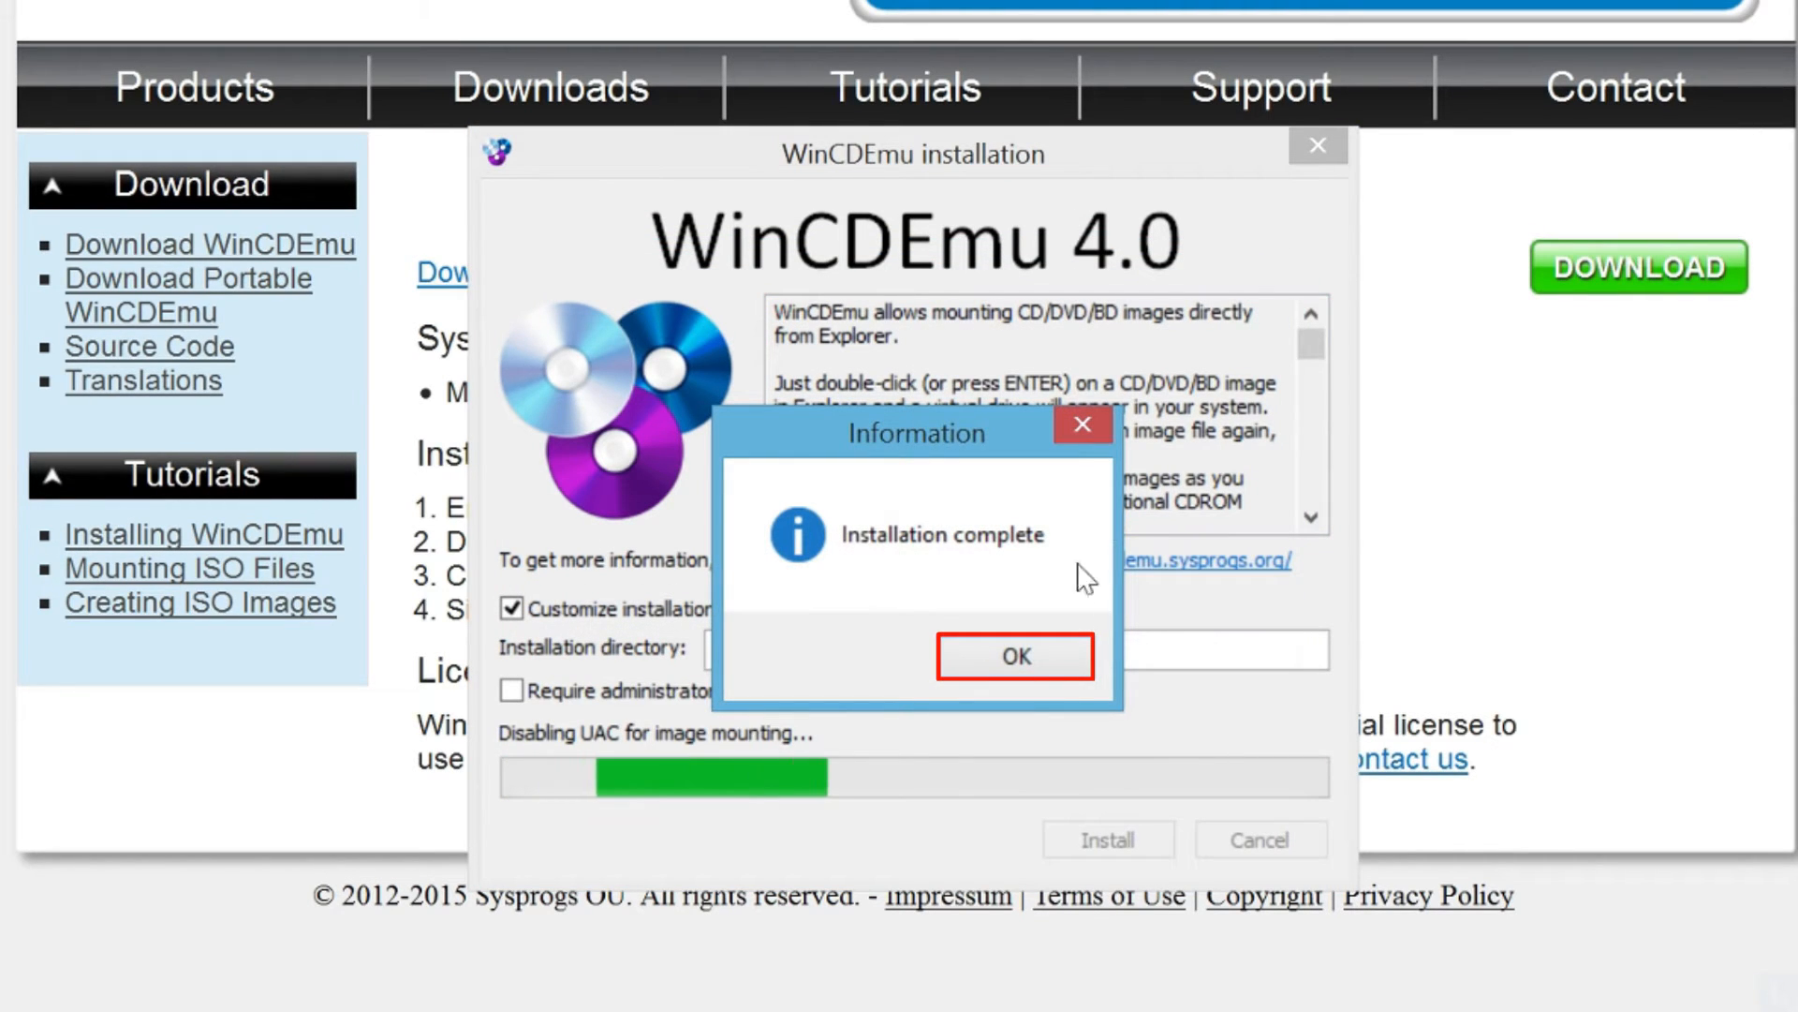
{"action": "left_click", "coordinate": [1061, 662]}
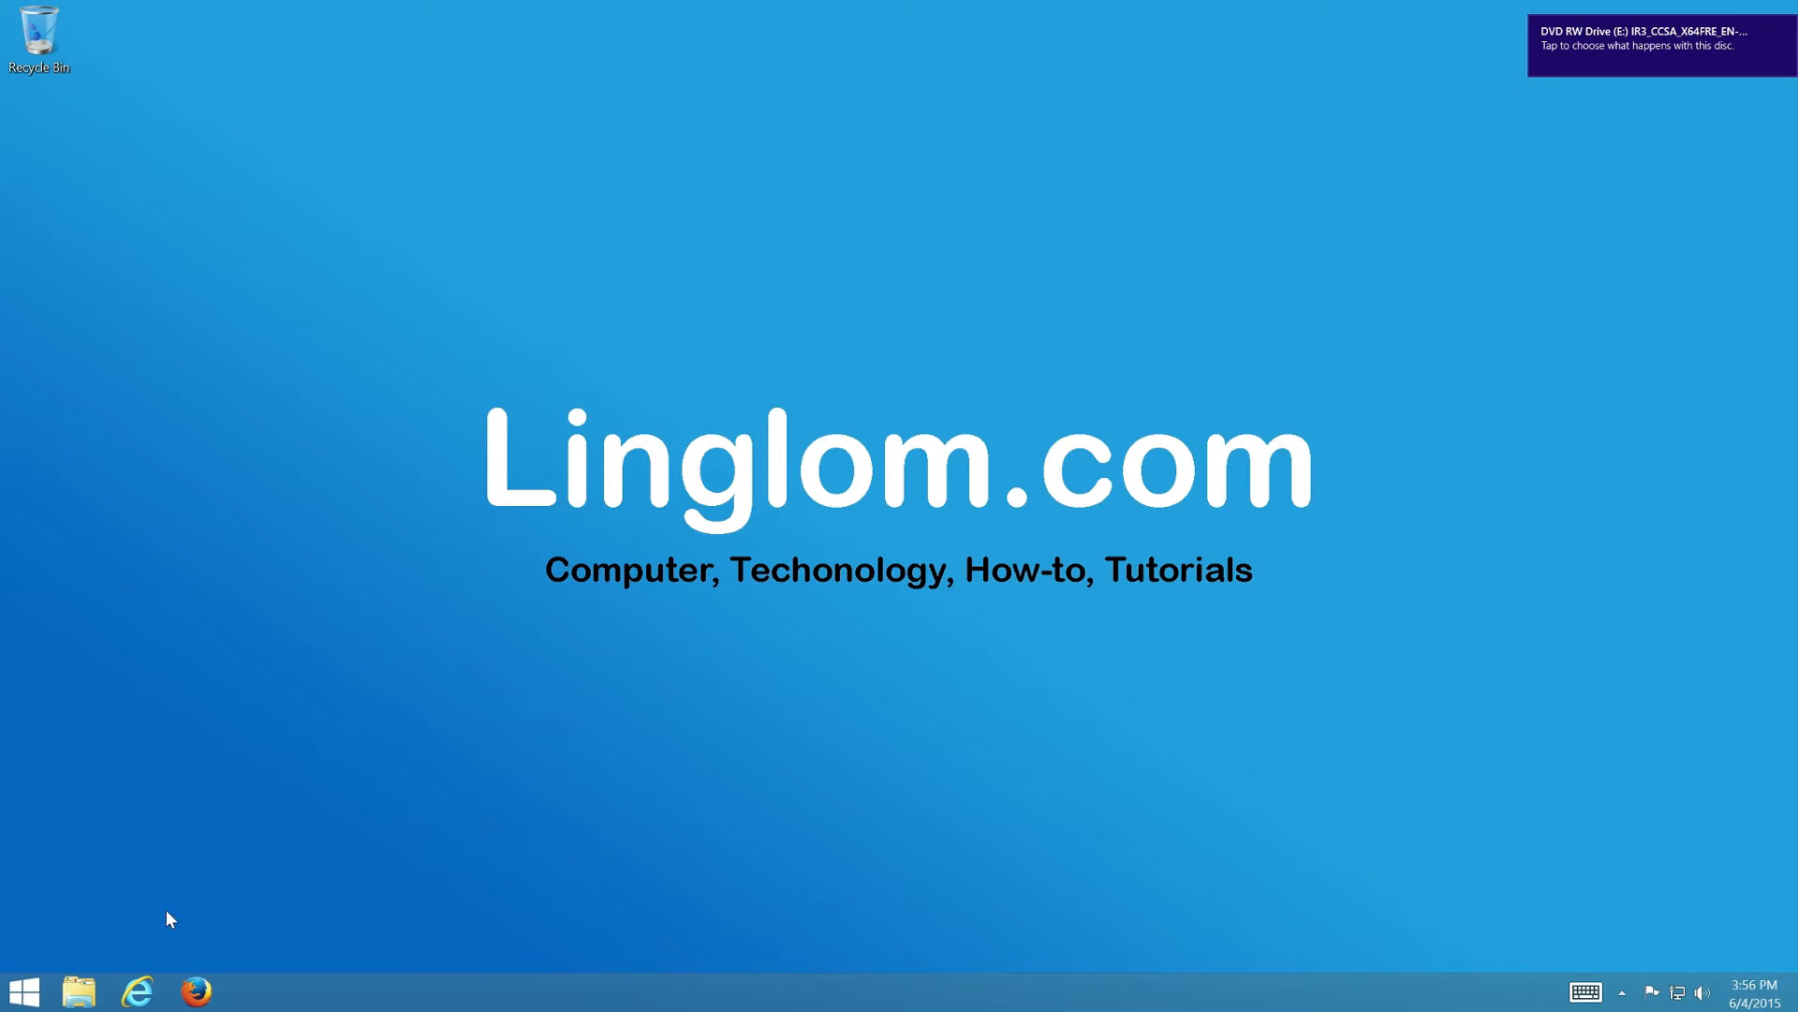
Step: From This PC, start creating an ISO image of DVD Drive (E:) to be saved on the Desktop
{"action": "left_click", "coordinate": [81, 992]}
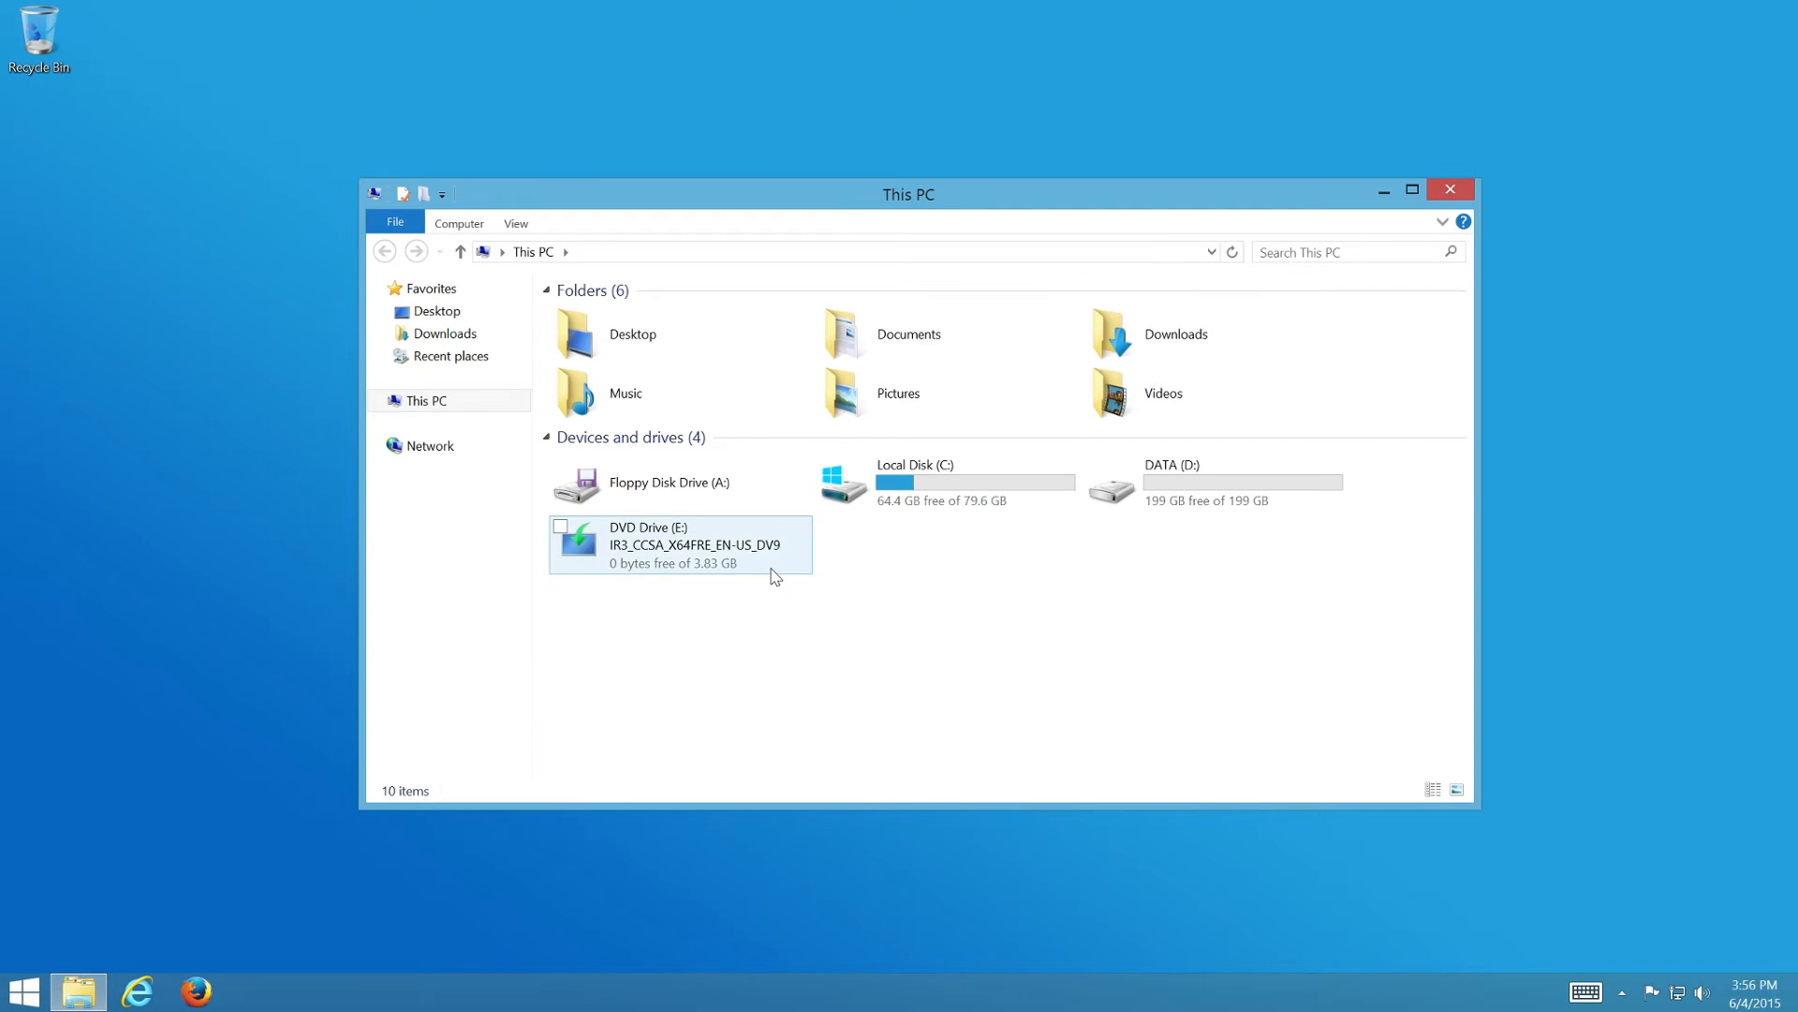
{"action": "left_click", "coordinate": [773, 569]}
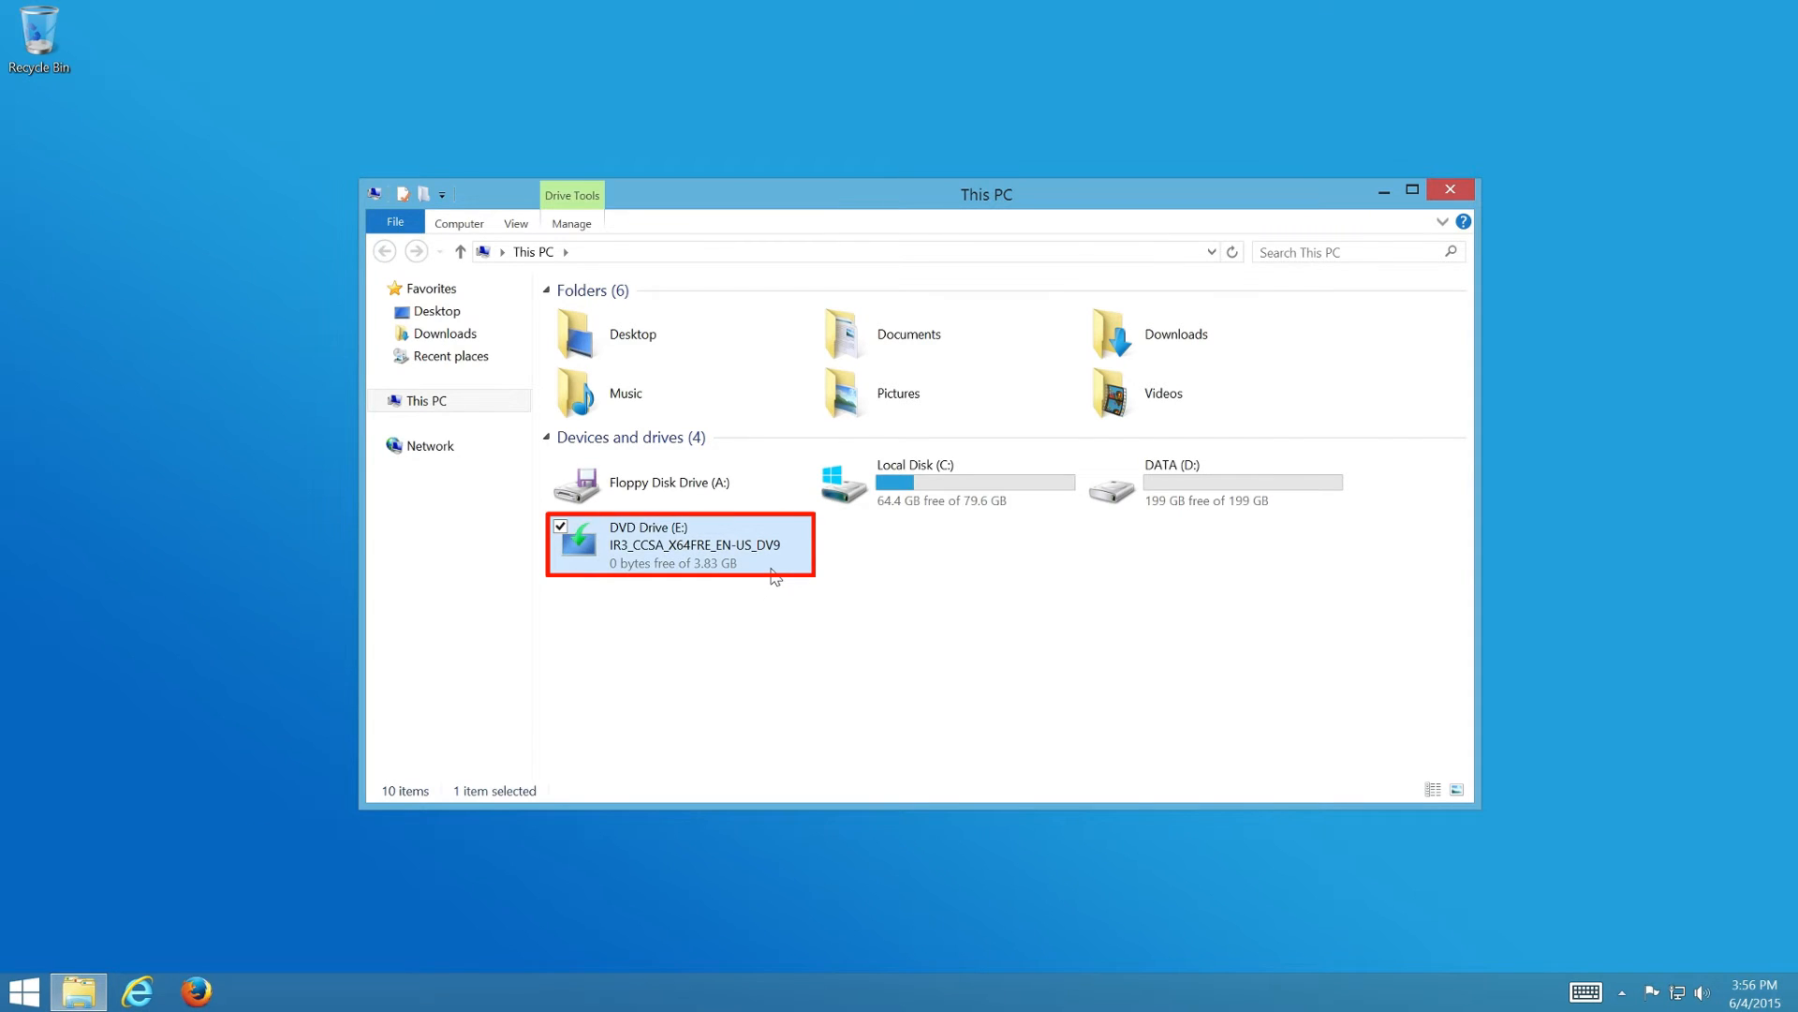
{"action": "double_click", "coordinate": [772, 570]}
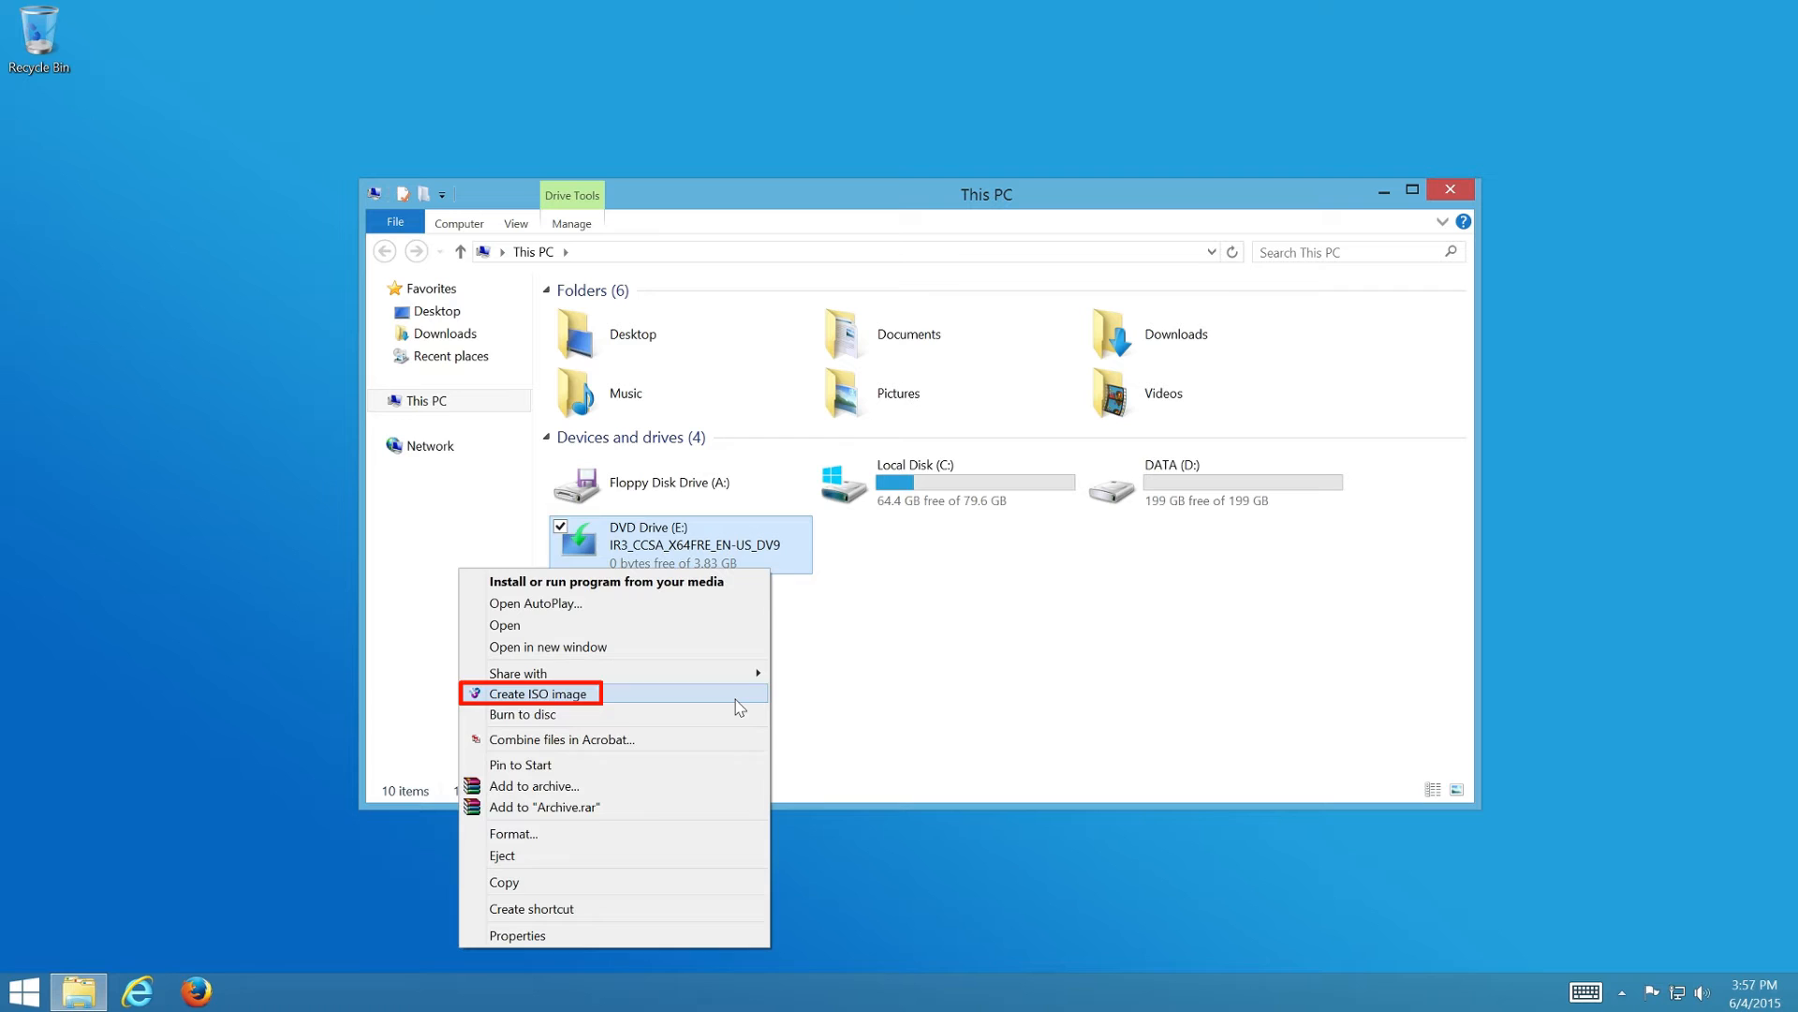
{"action": "left_click", "coordinate": [736, 695]}
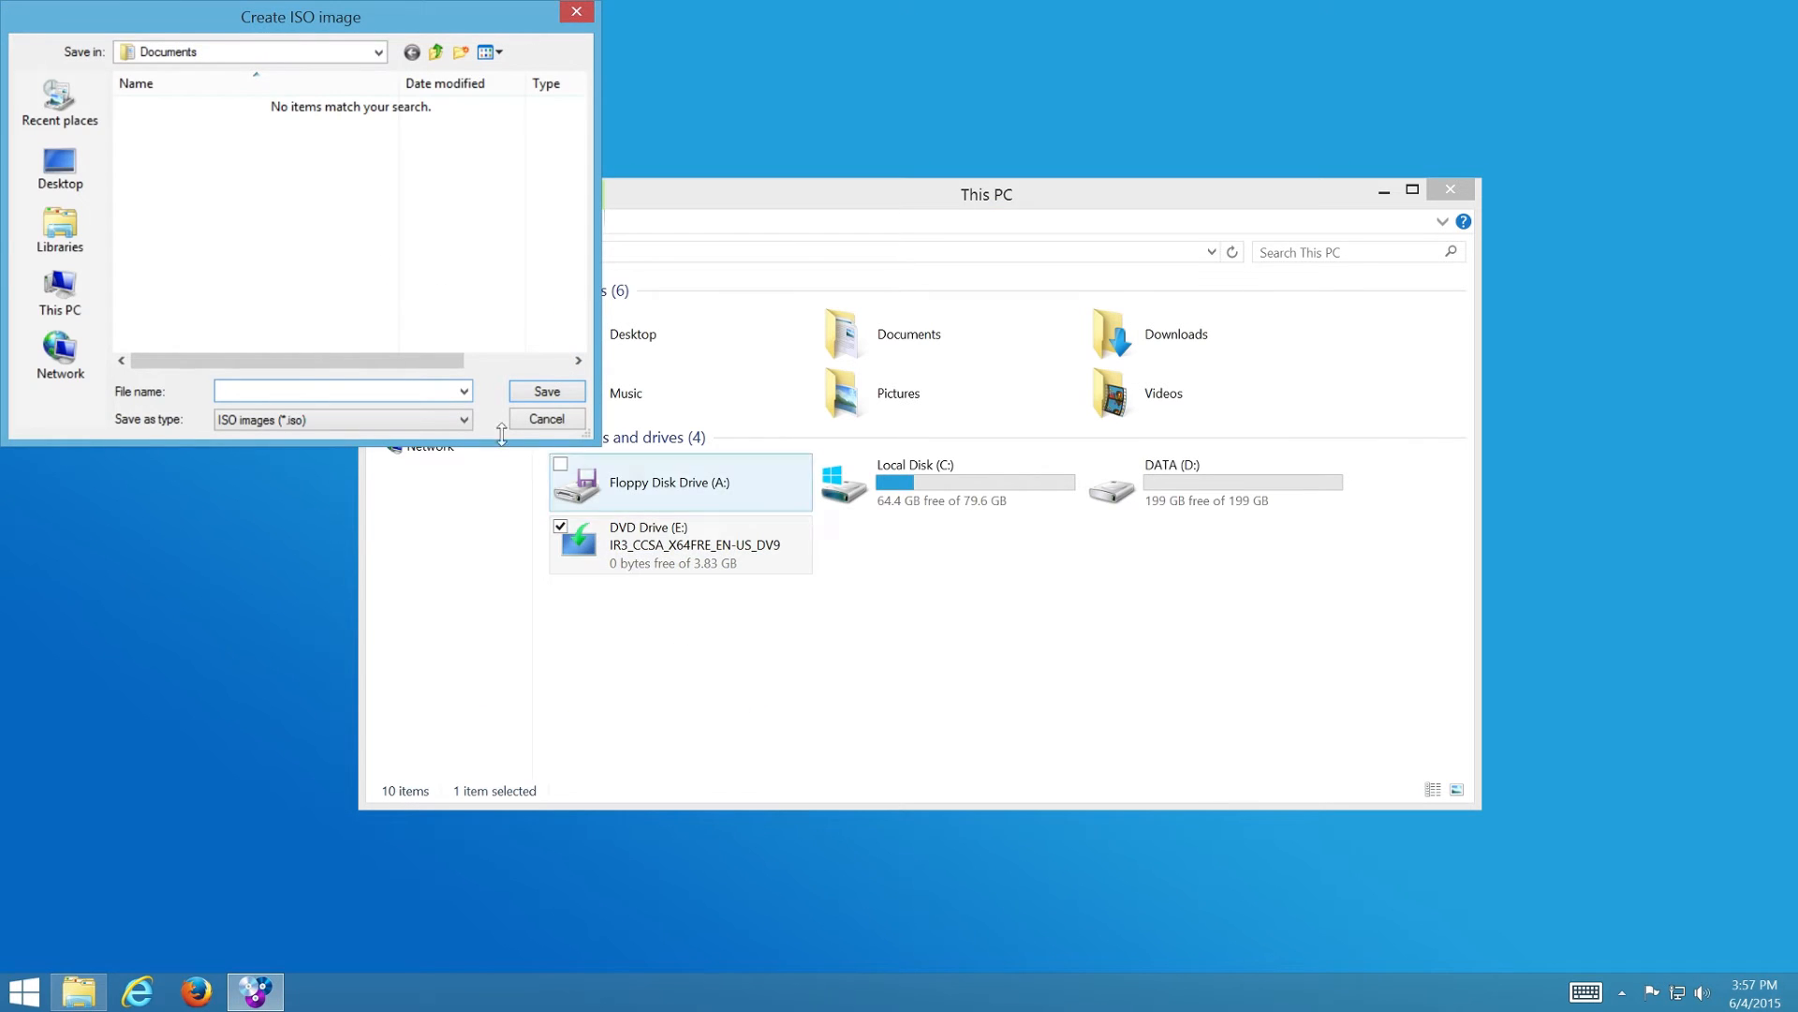
{"action": "left_click", "coordinate": [59, 171]}
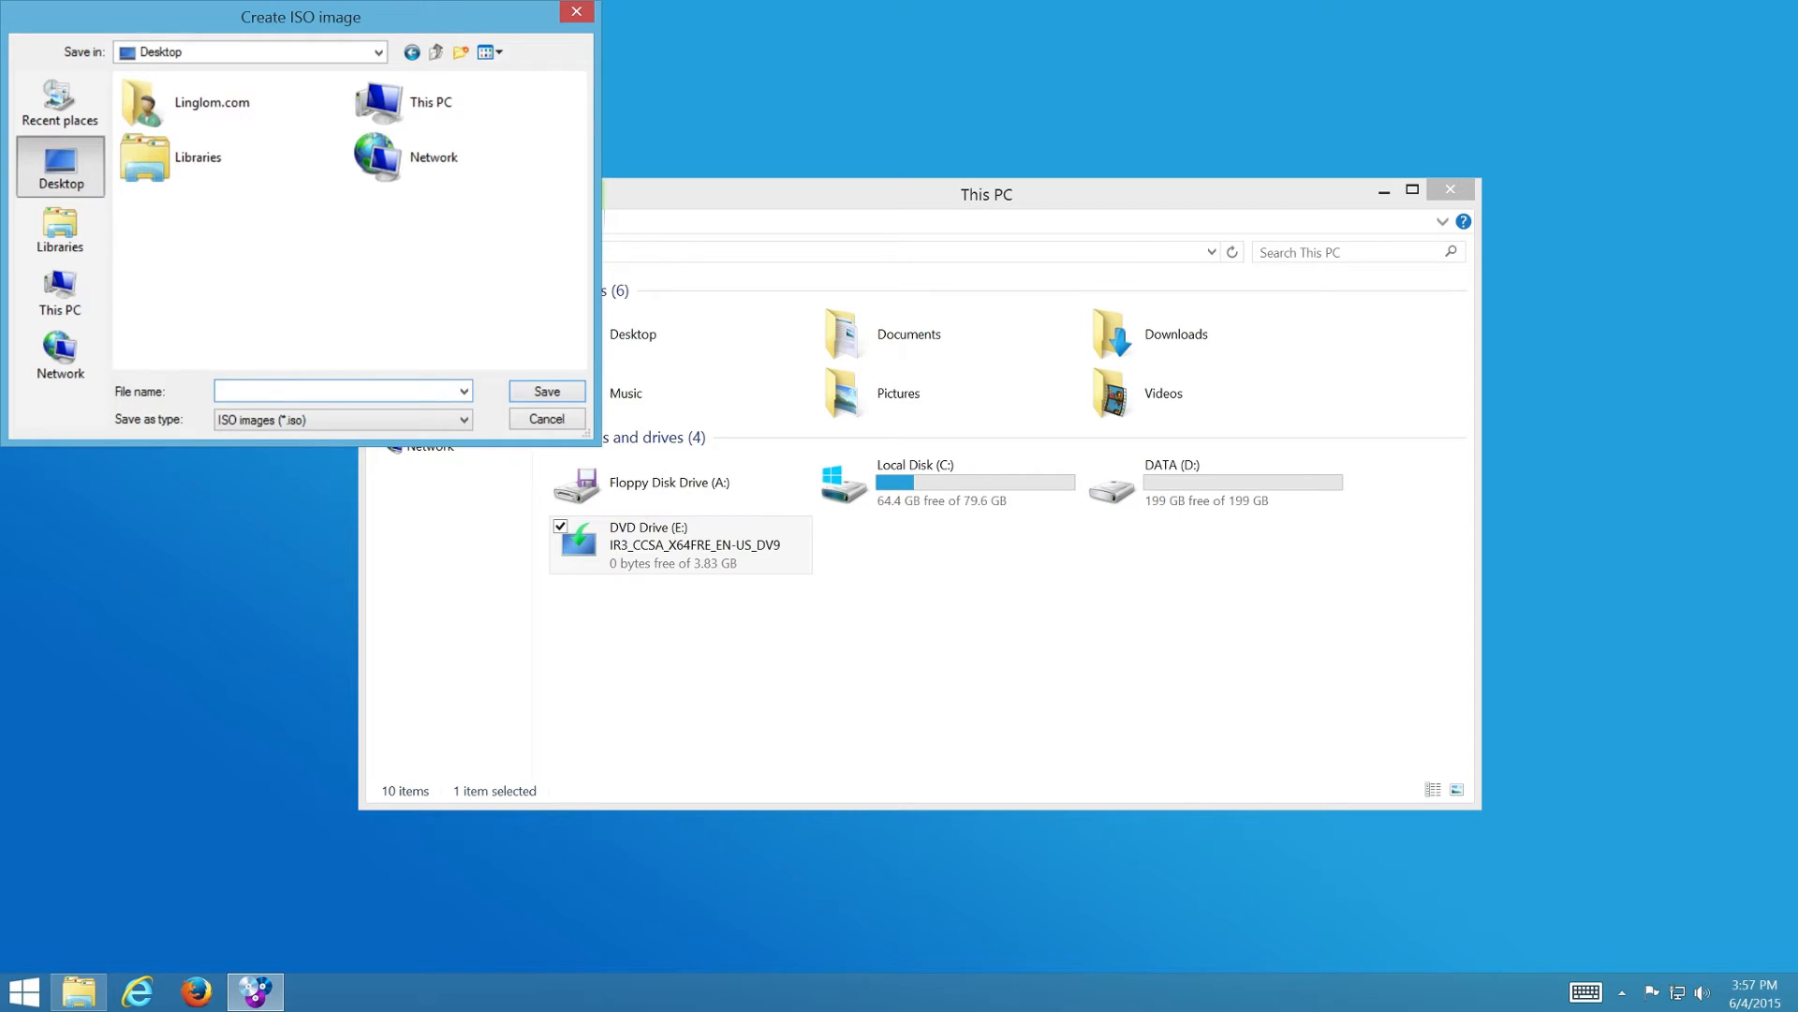
{"action": "type", "text": "Windows_"}
{"action": "type", "text": "8.1"}
Step: Save the image as Windows_8.1, let the disc copy run, and look for it on the Desktop
{"action": "left_click", "coordinate": [547, 392]}
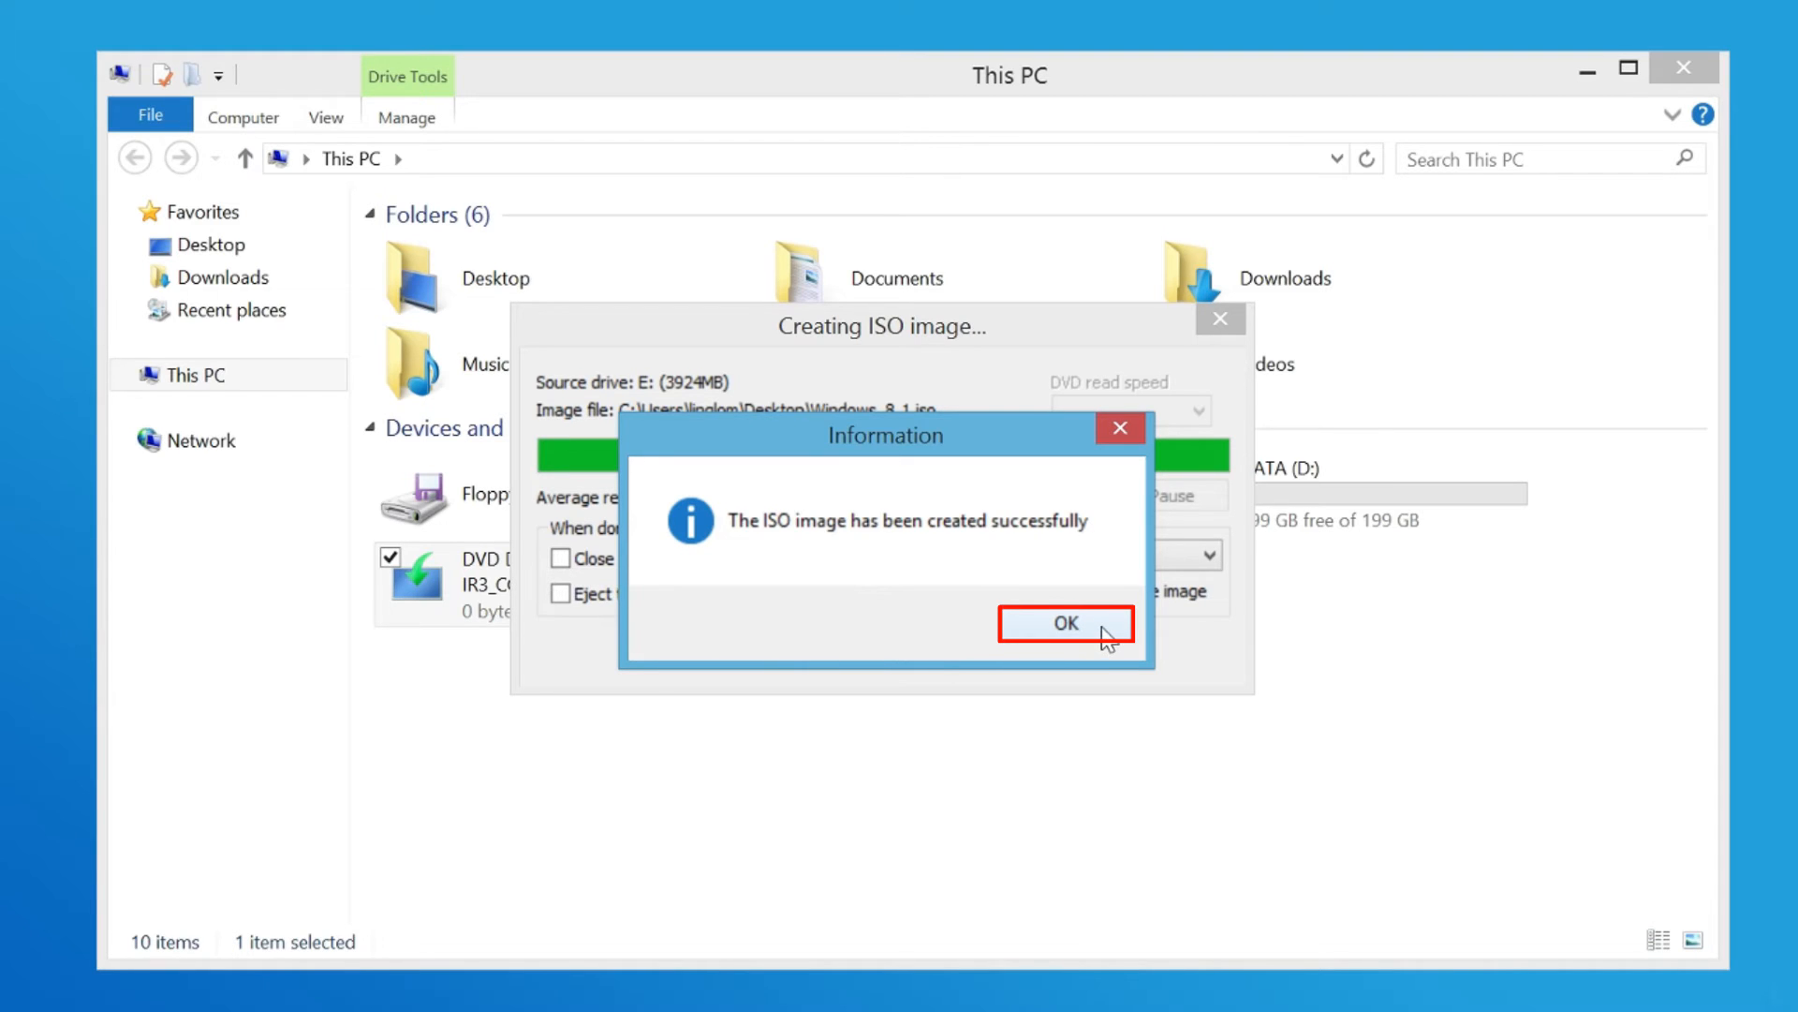
{"action": "left_click", "coordinate": [1102, 627]}
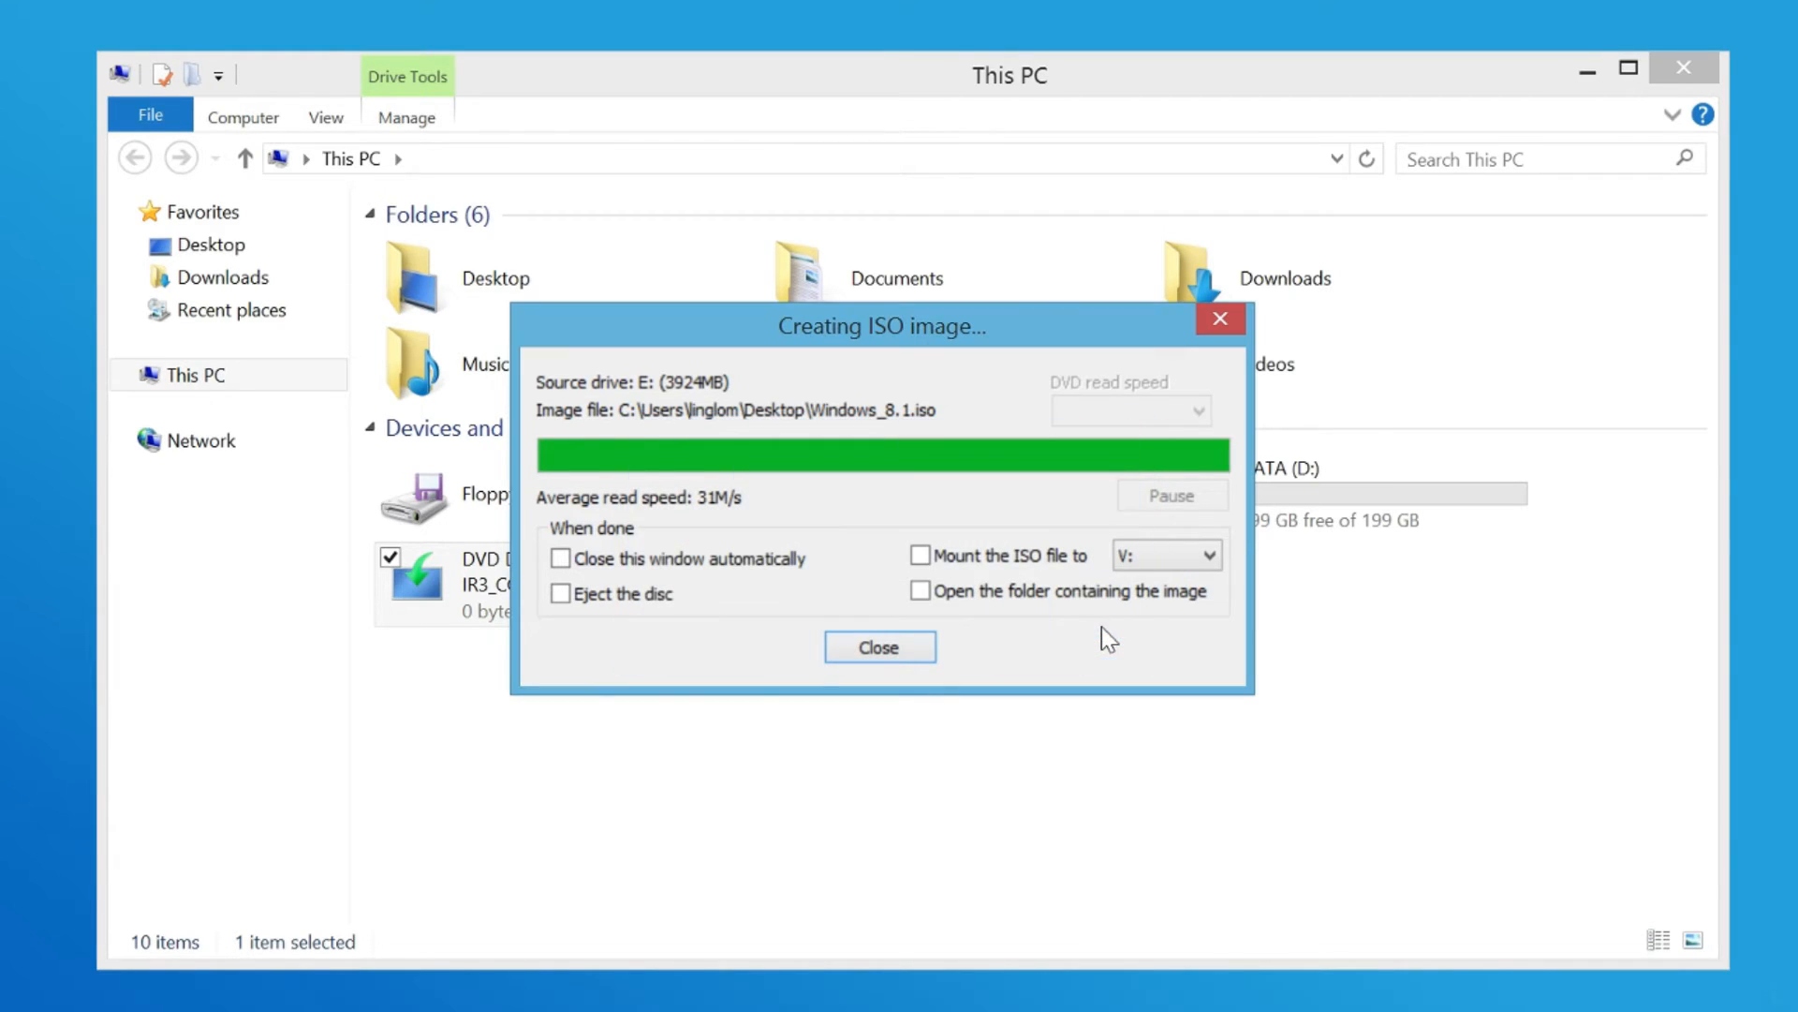
{"action": "left_click", "coordinate": [1219, 318]}
{"action": "double_click", "coordinate": [495, 276]}
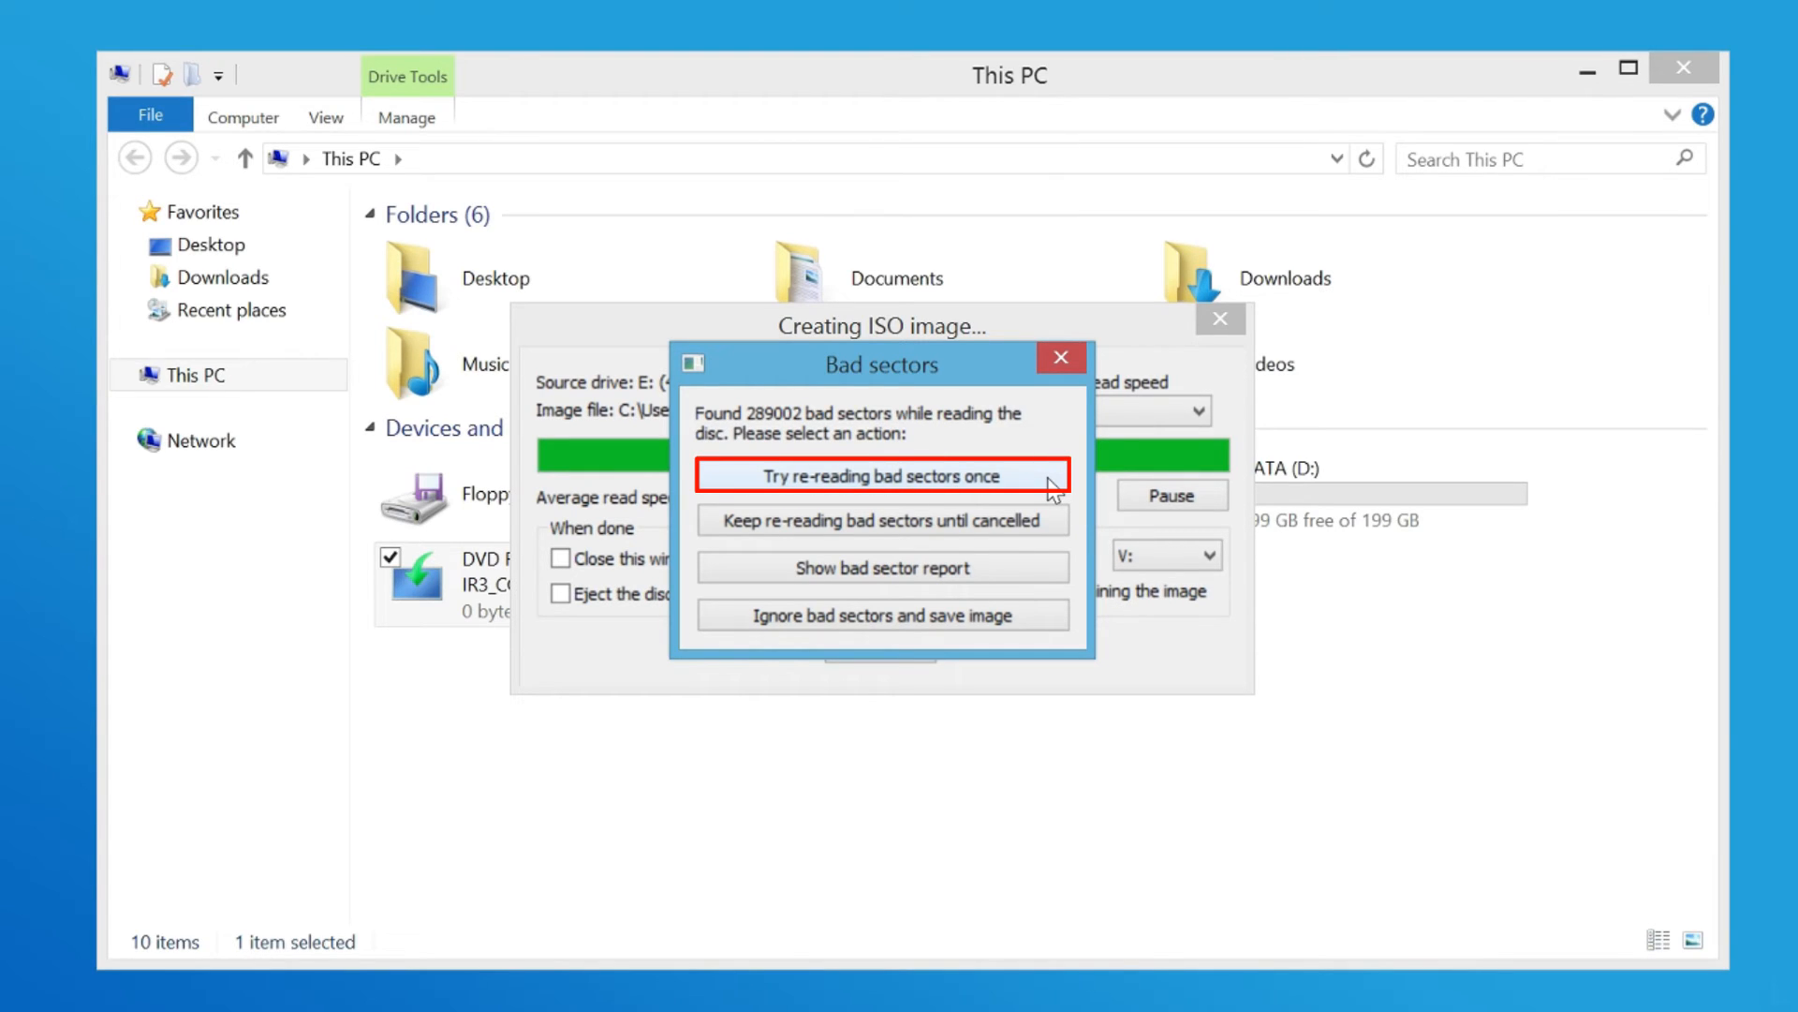
Step: Retry the bad sectors once, then ignore them and save the image successfully
{"action": "left_click", "coordinate": [1053, 482]}
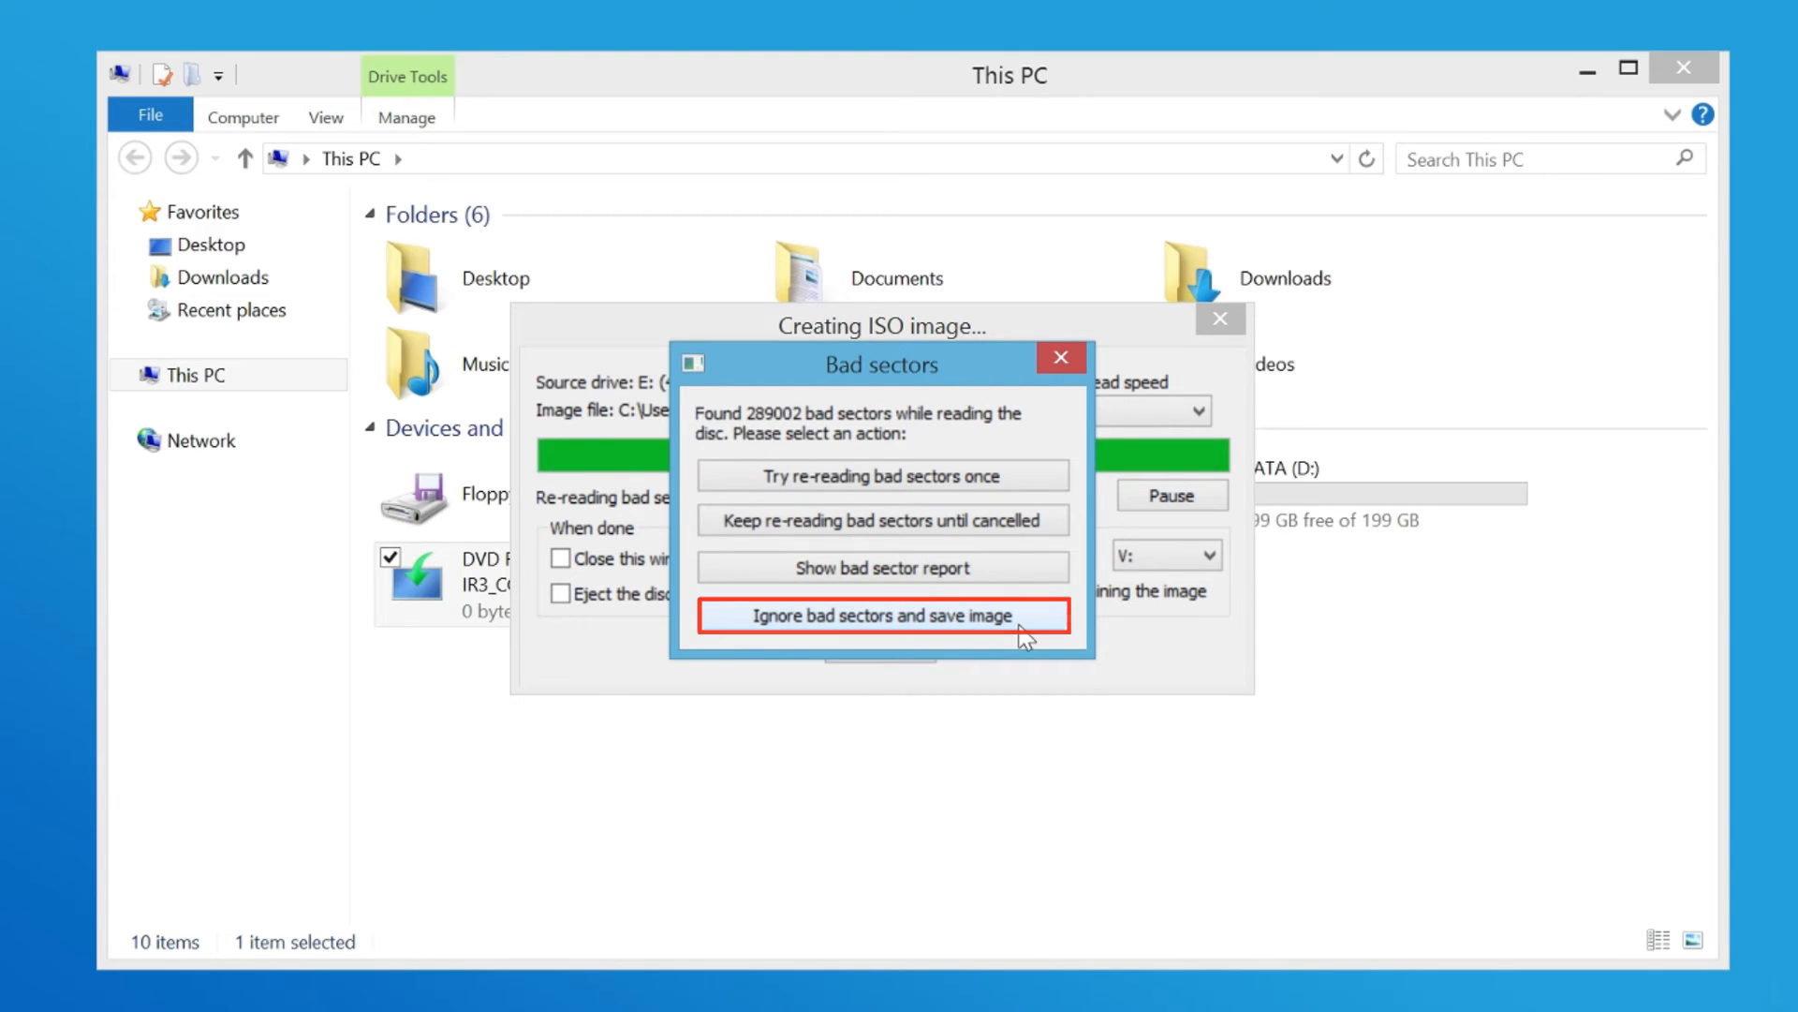
{"action": "left_click", "coordinate": [1026, 625]}
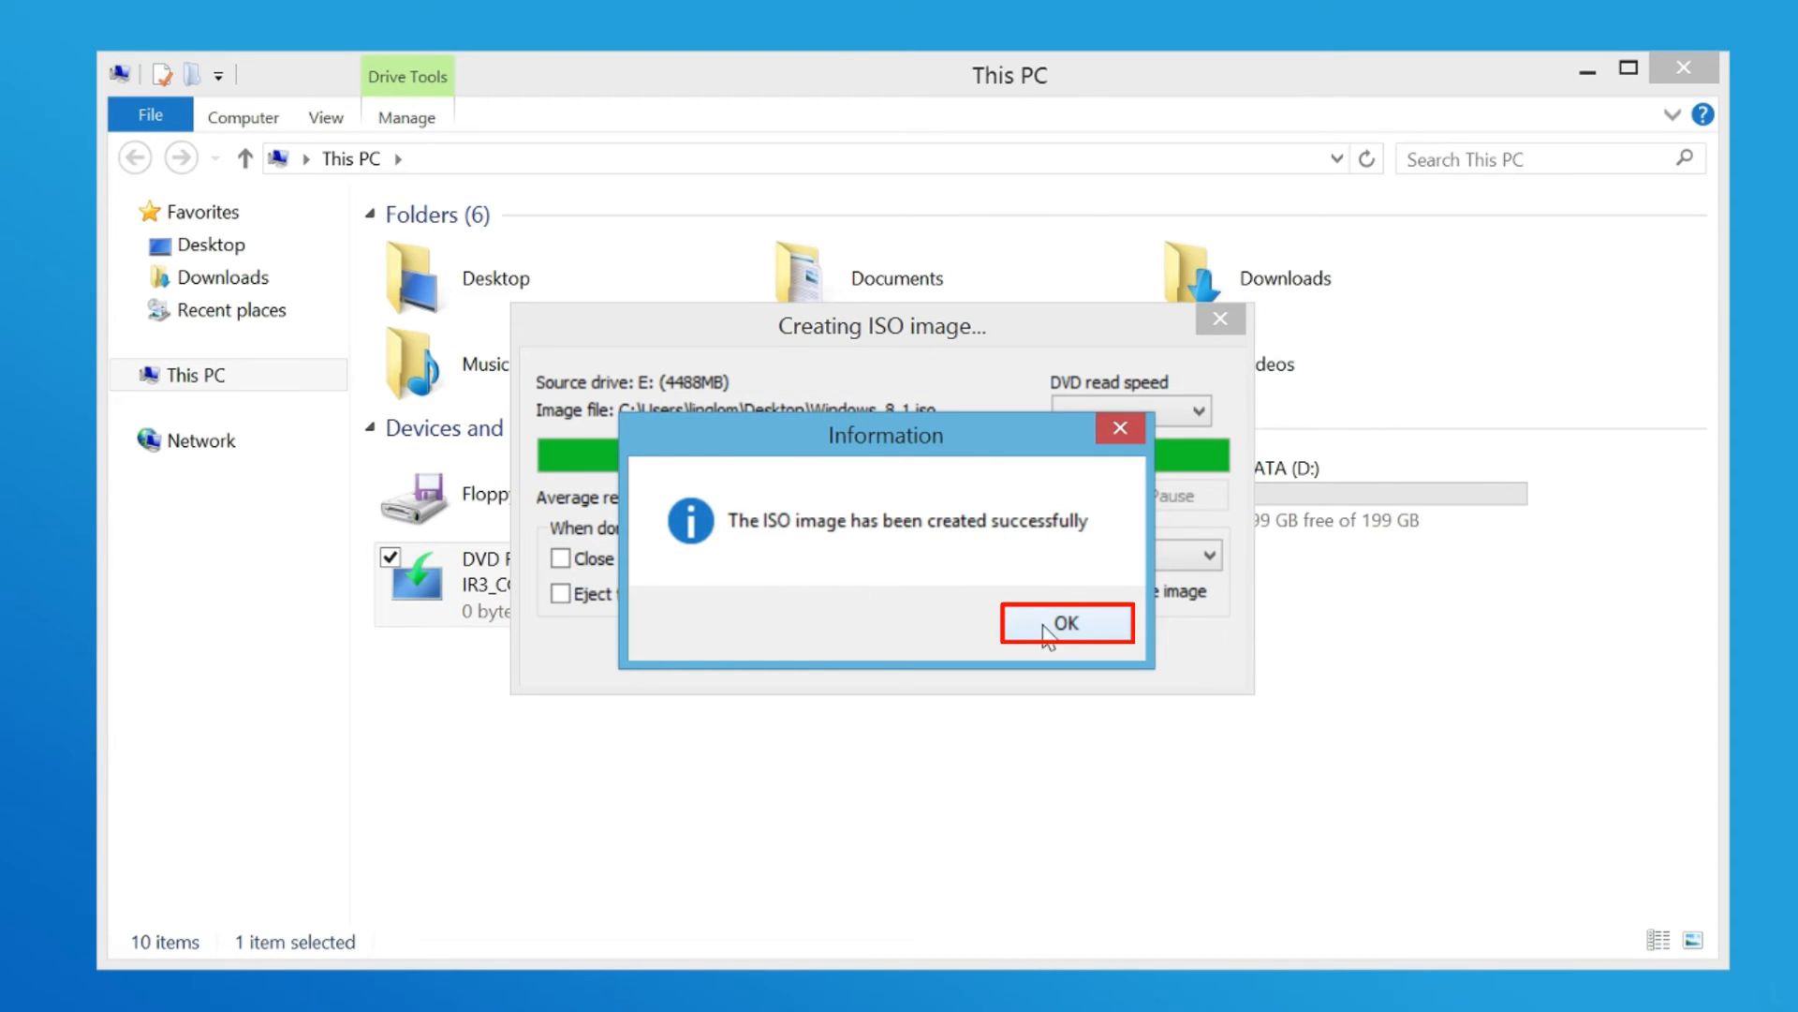
{"action": "left_click", "coordinate": [1106, 626]}
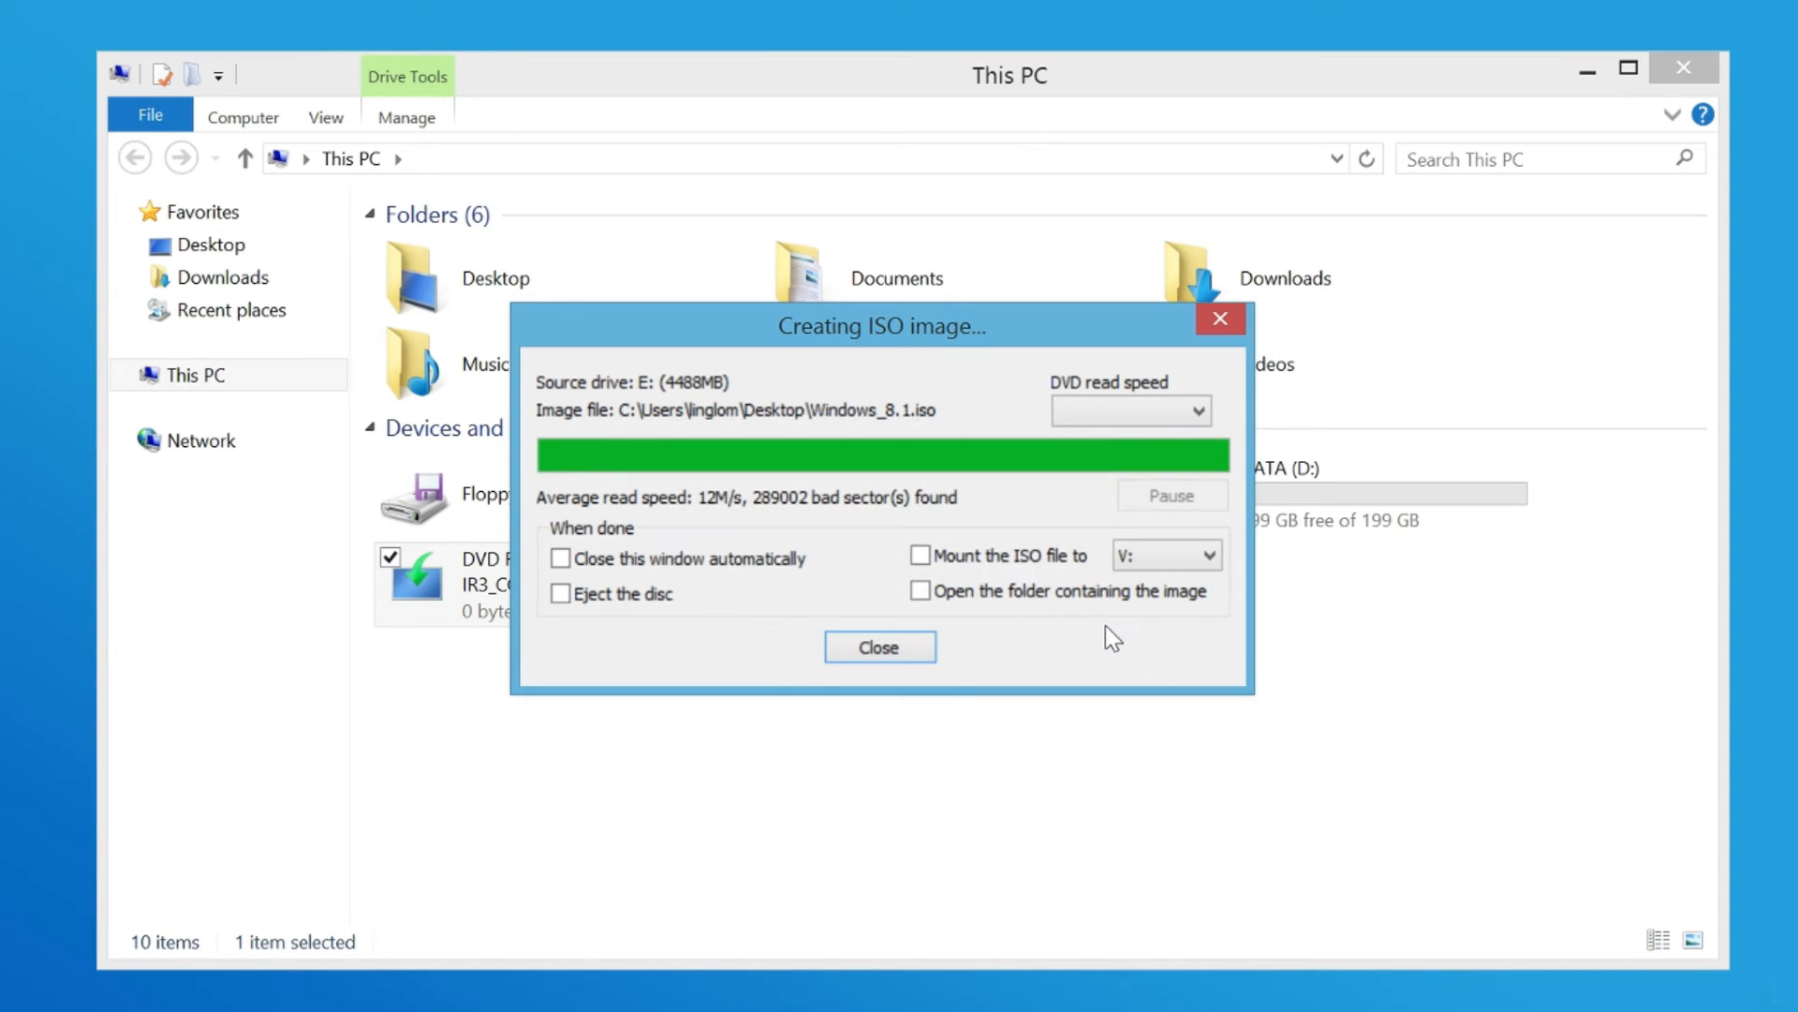
Step: Close the image-creation window and locate Windows_8.1.iso in the Desktop folder
{"action": "left_click", "coordinate": [1219, 321]}
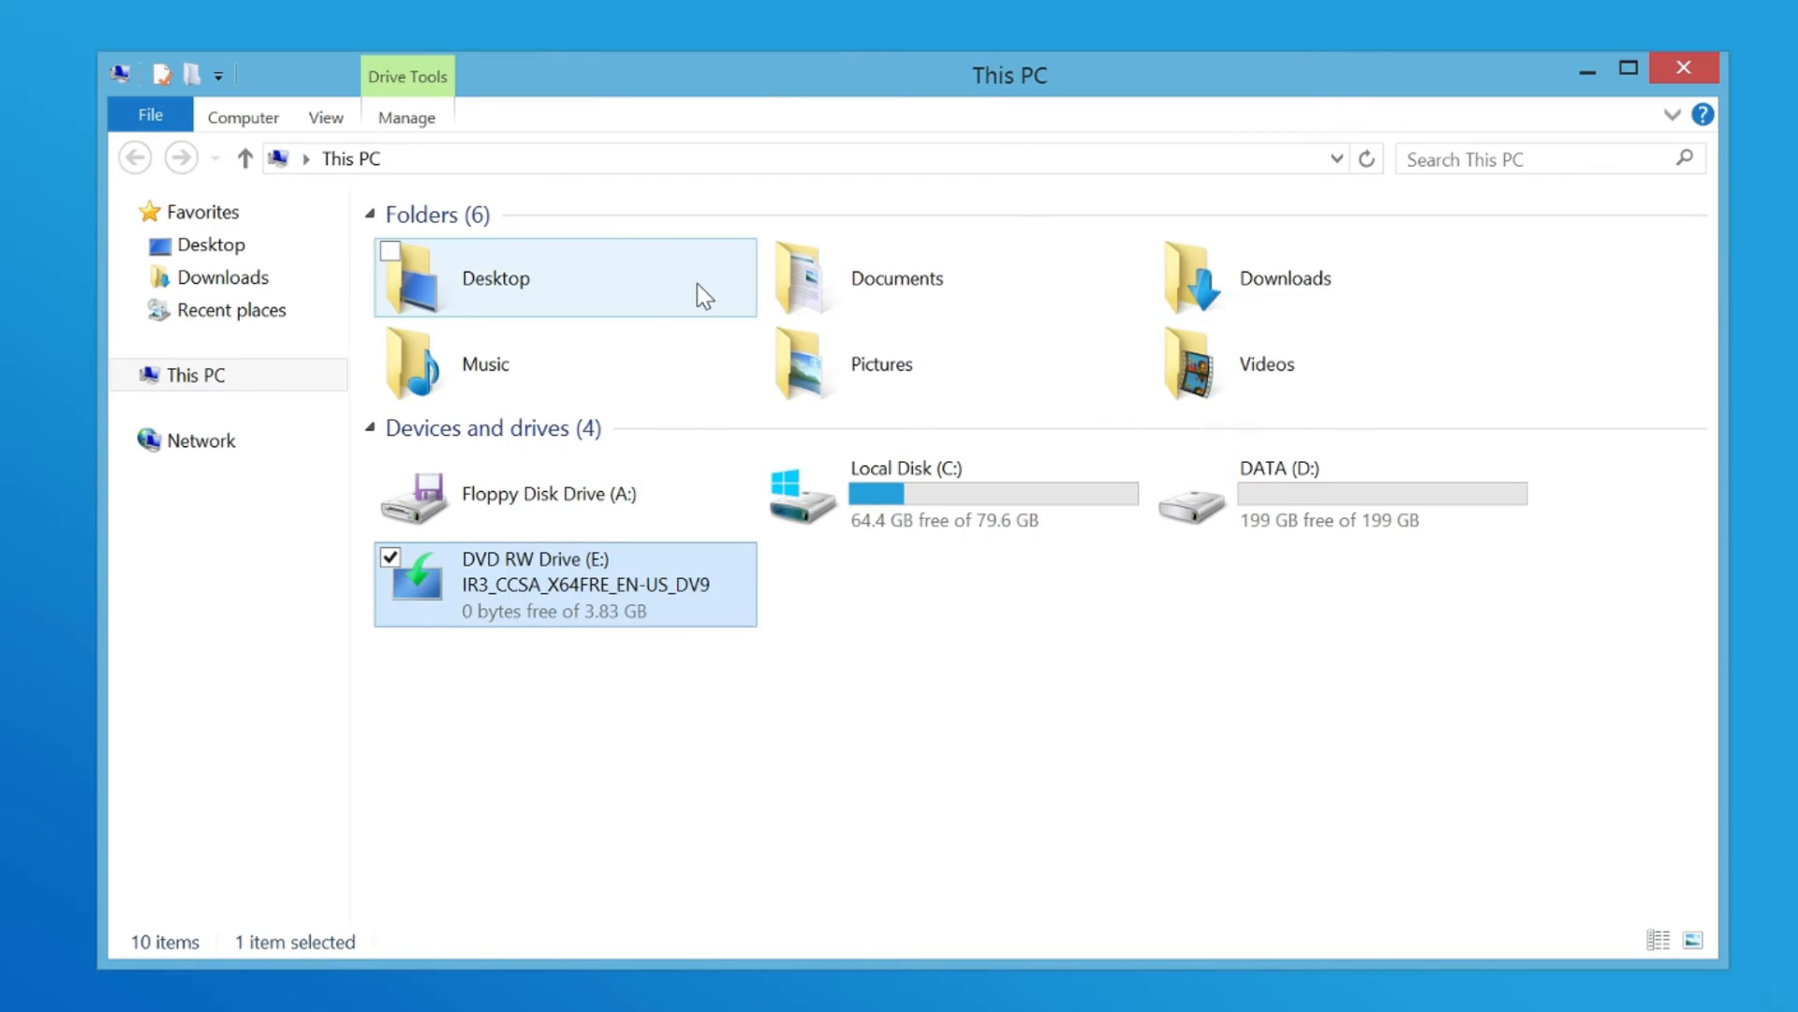
{"action": "double_click", "coordinate": [494, 279]}
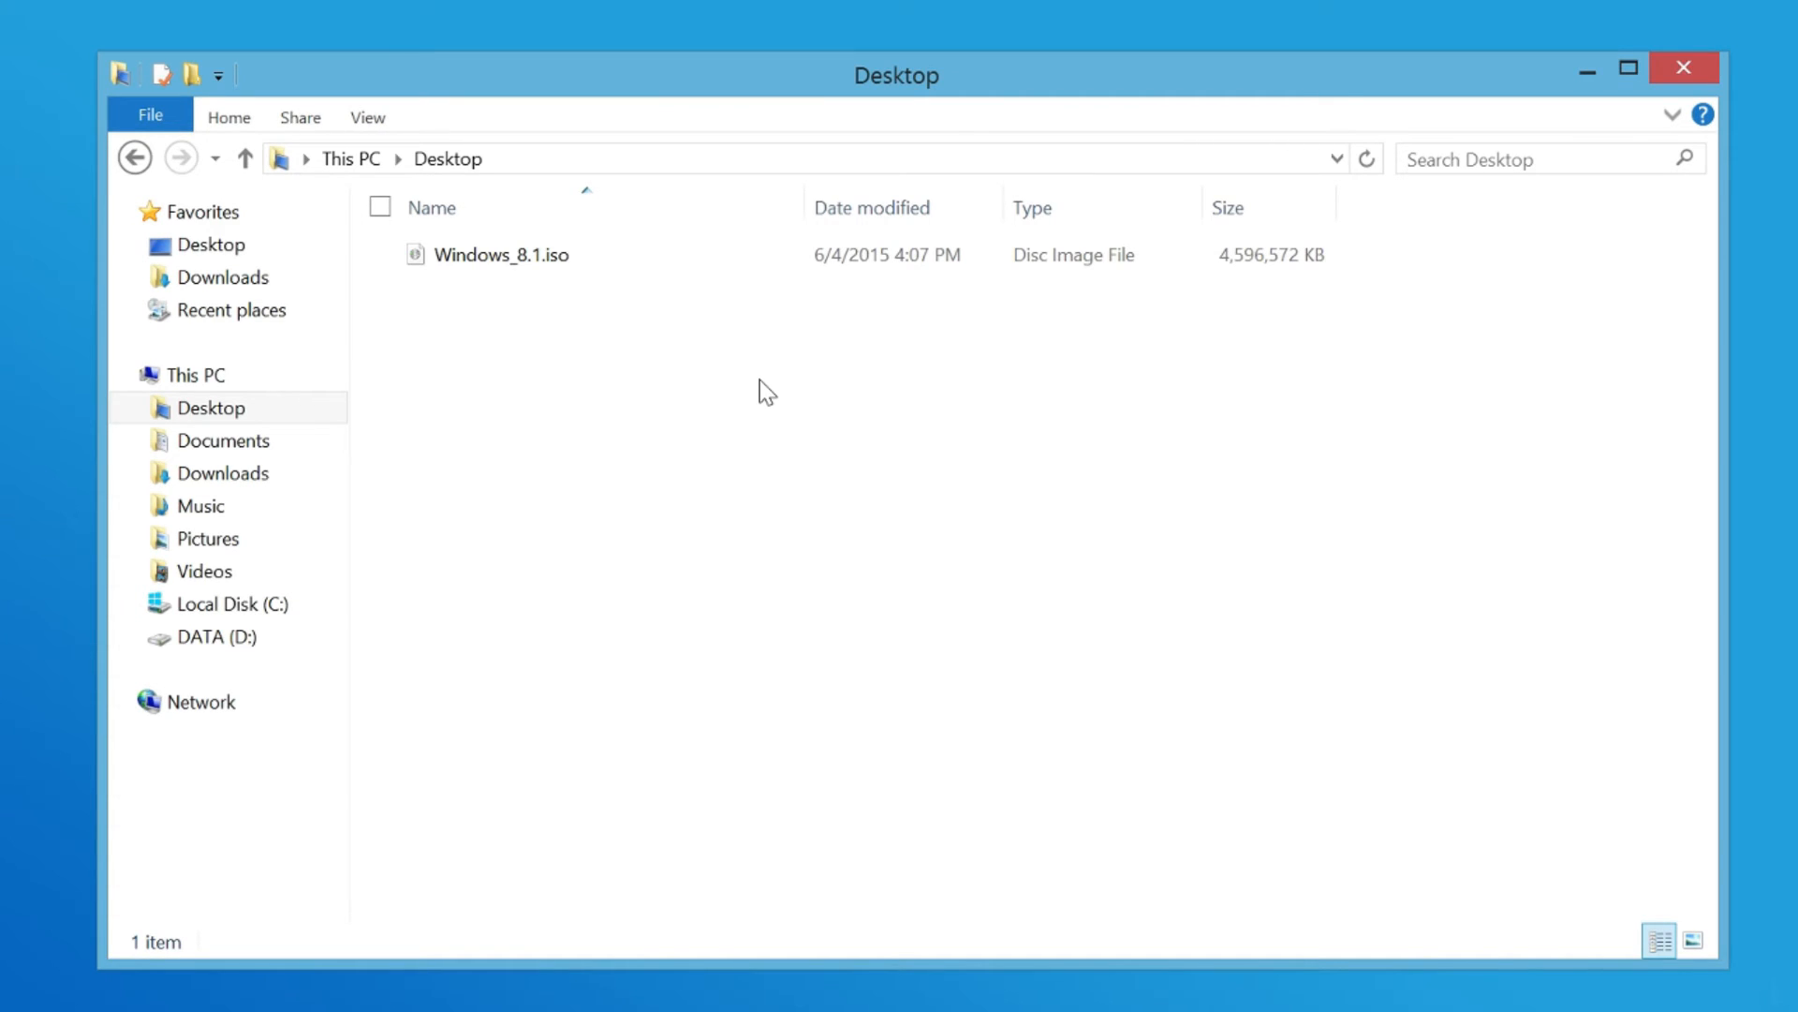
{"action": "left_click", "coordinate": [610, 262]}
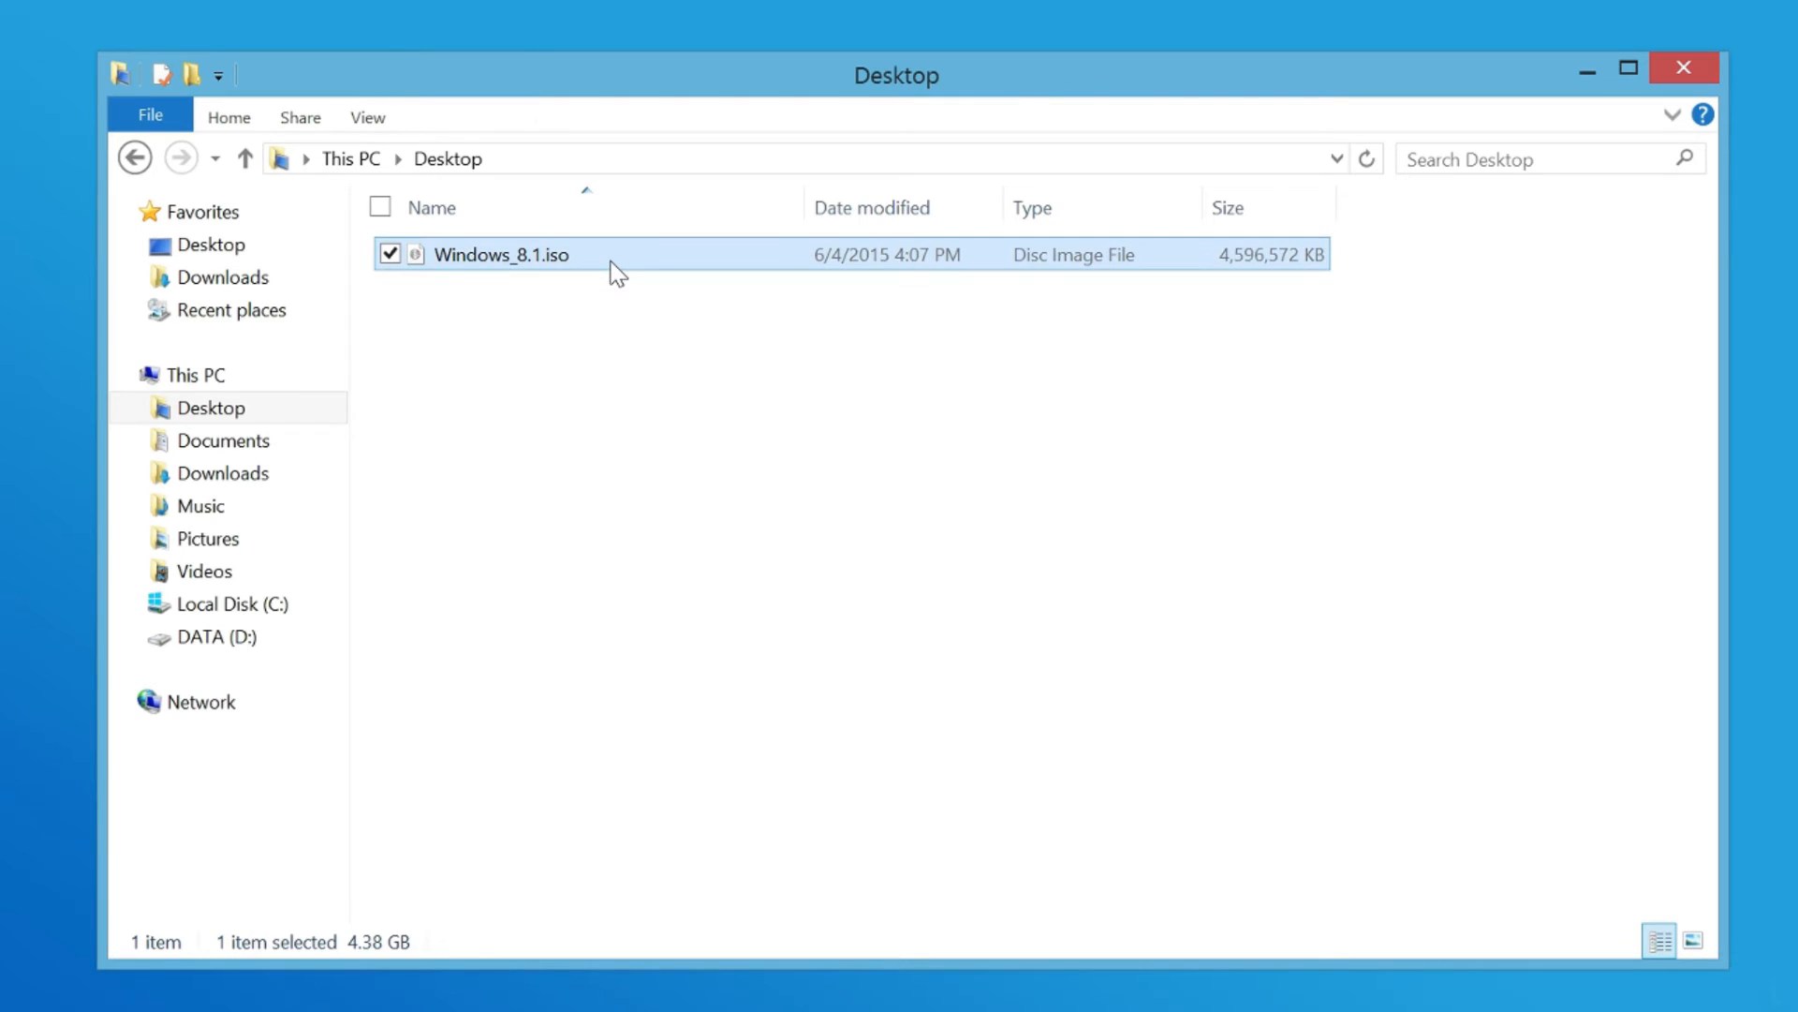
{"action": "double_click", "coordinate": [611, 261]}
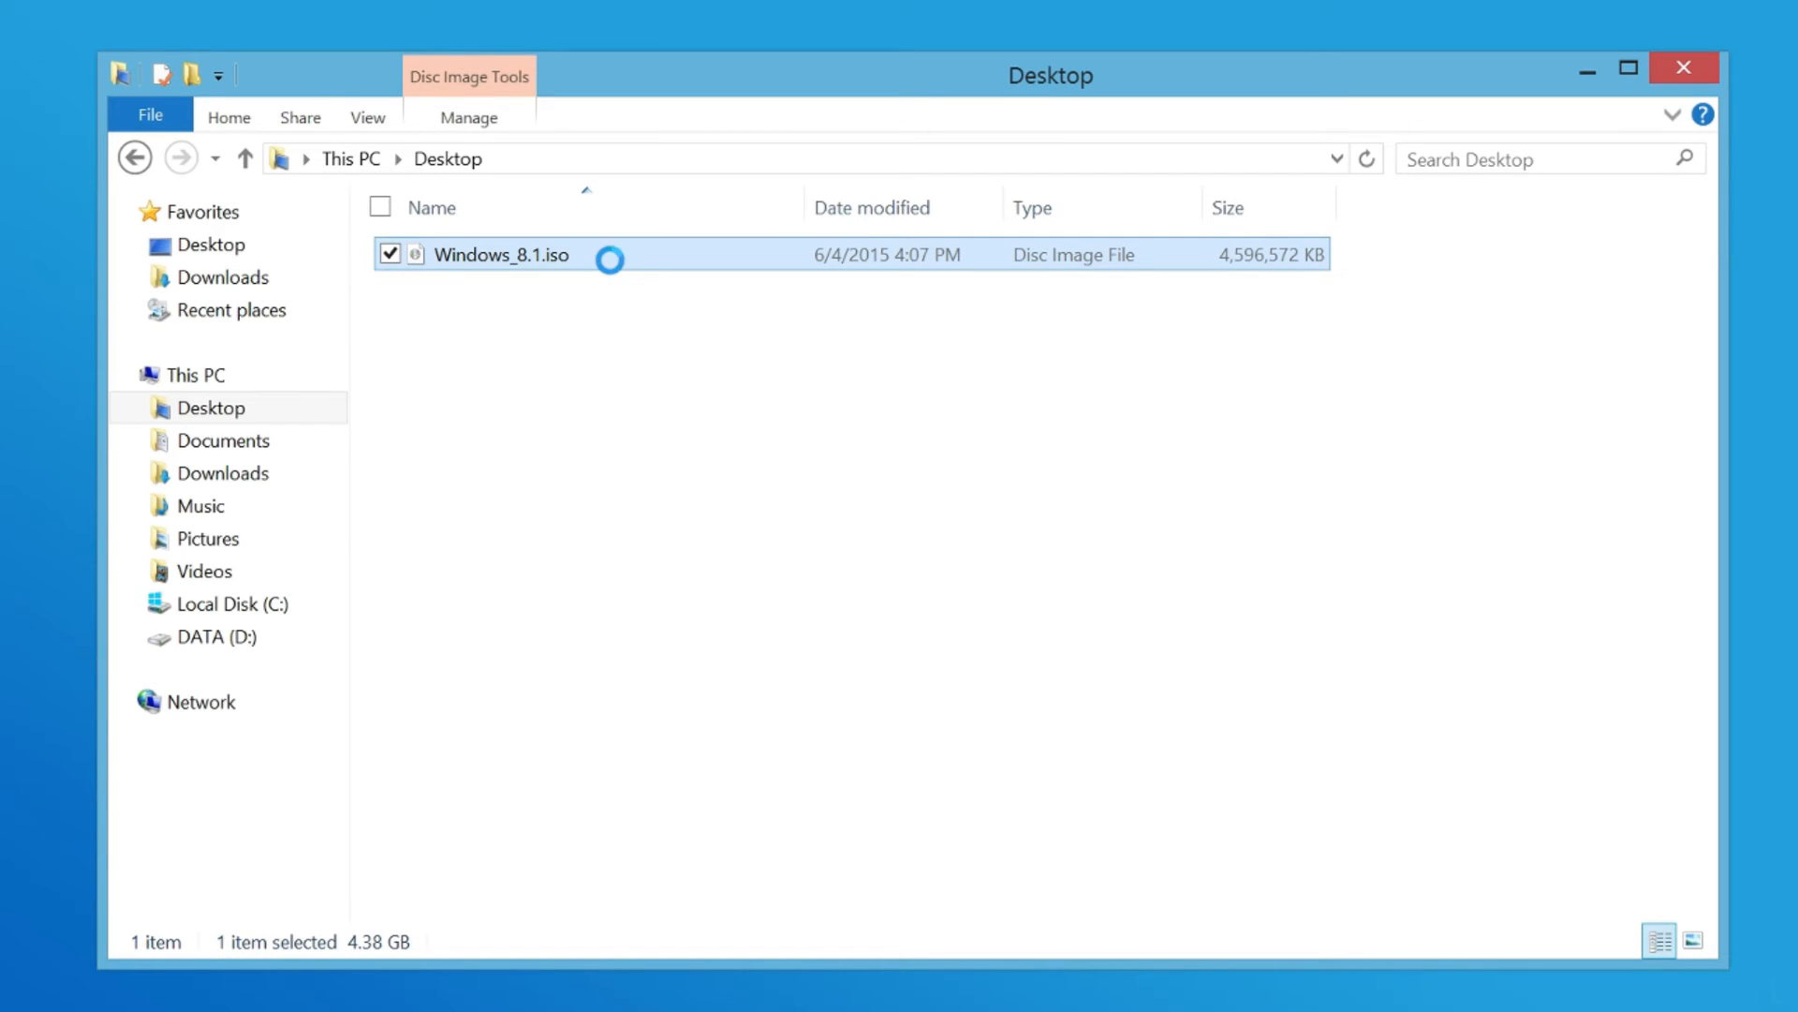
Step: Review the context-menu actions for Windows_8.1.iso without choosing one, keeping it selected
{"action": "right_click", "coordinate": [611, 261]}
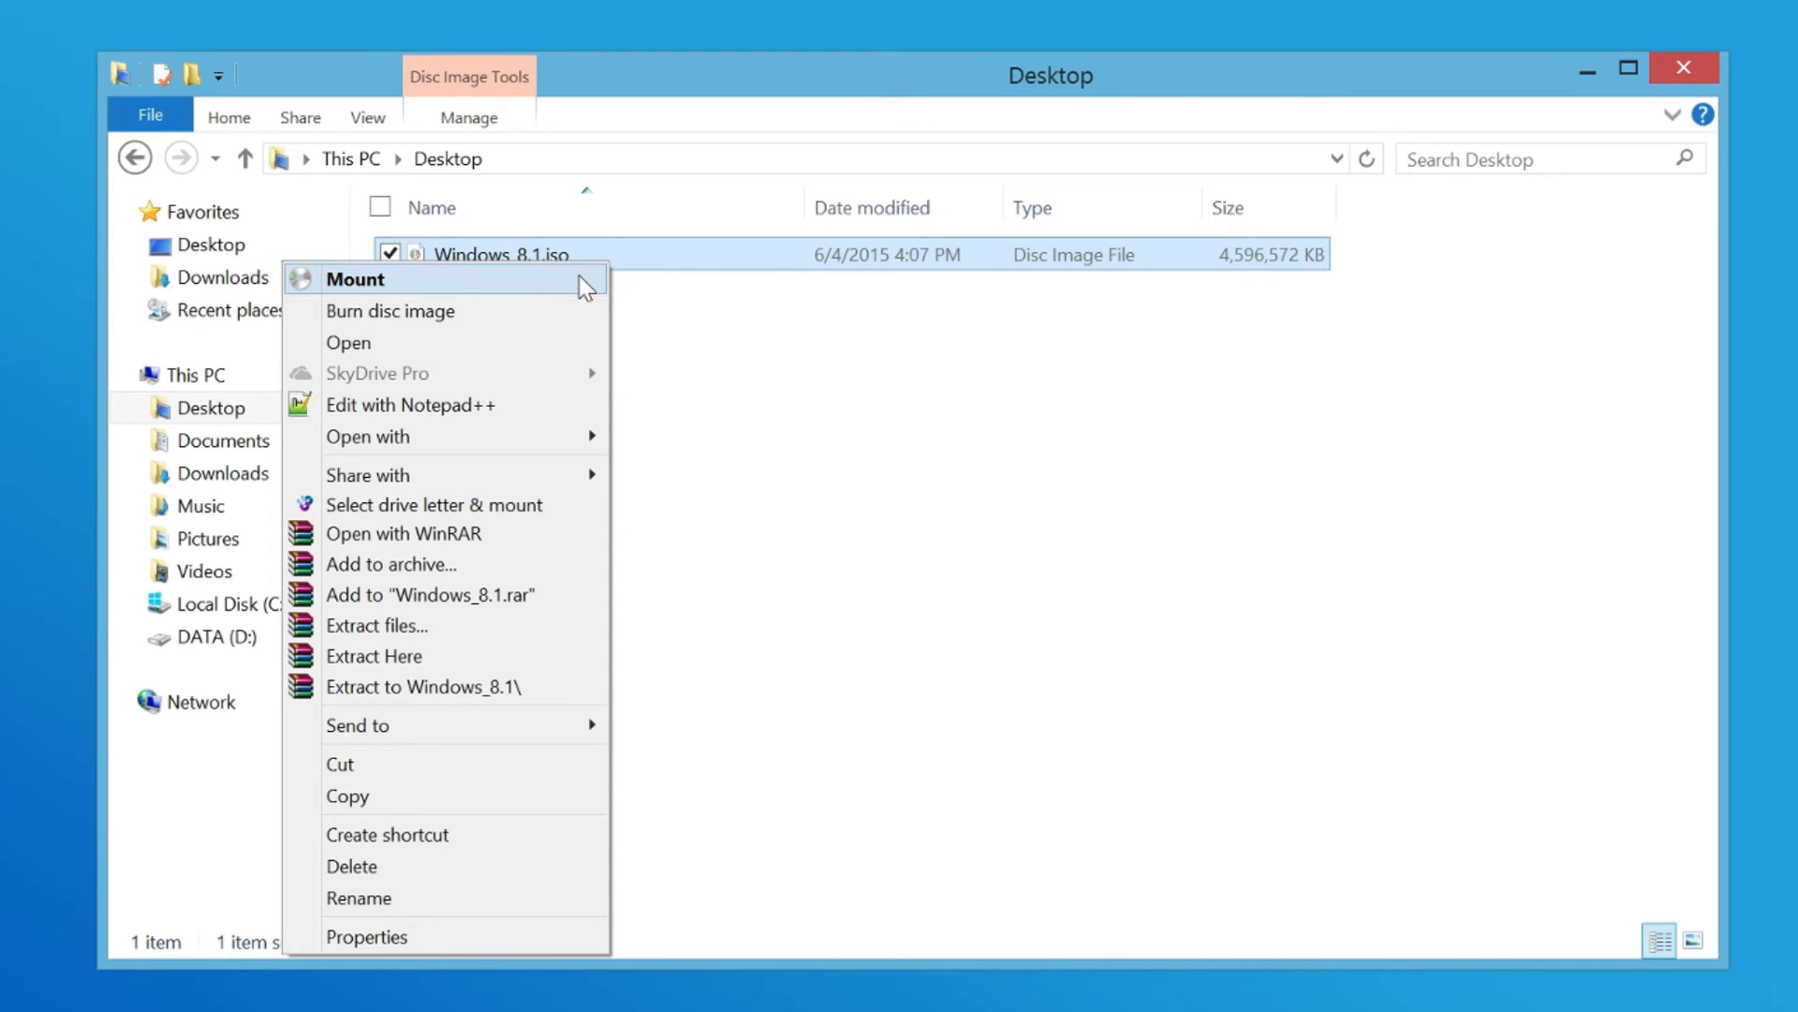
{"action": "left_click", "coordinate": [758, 399]}
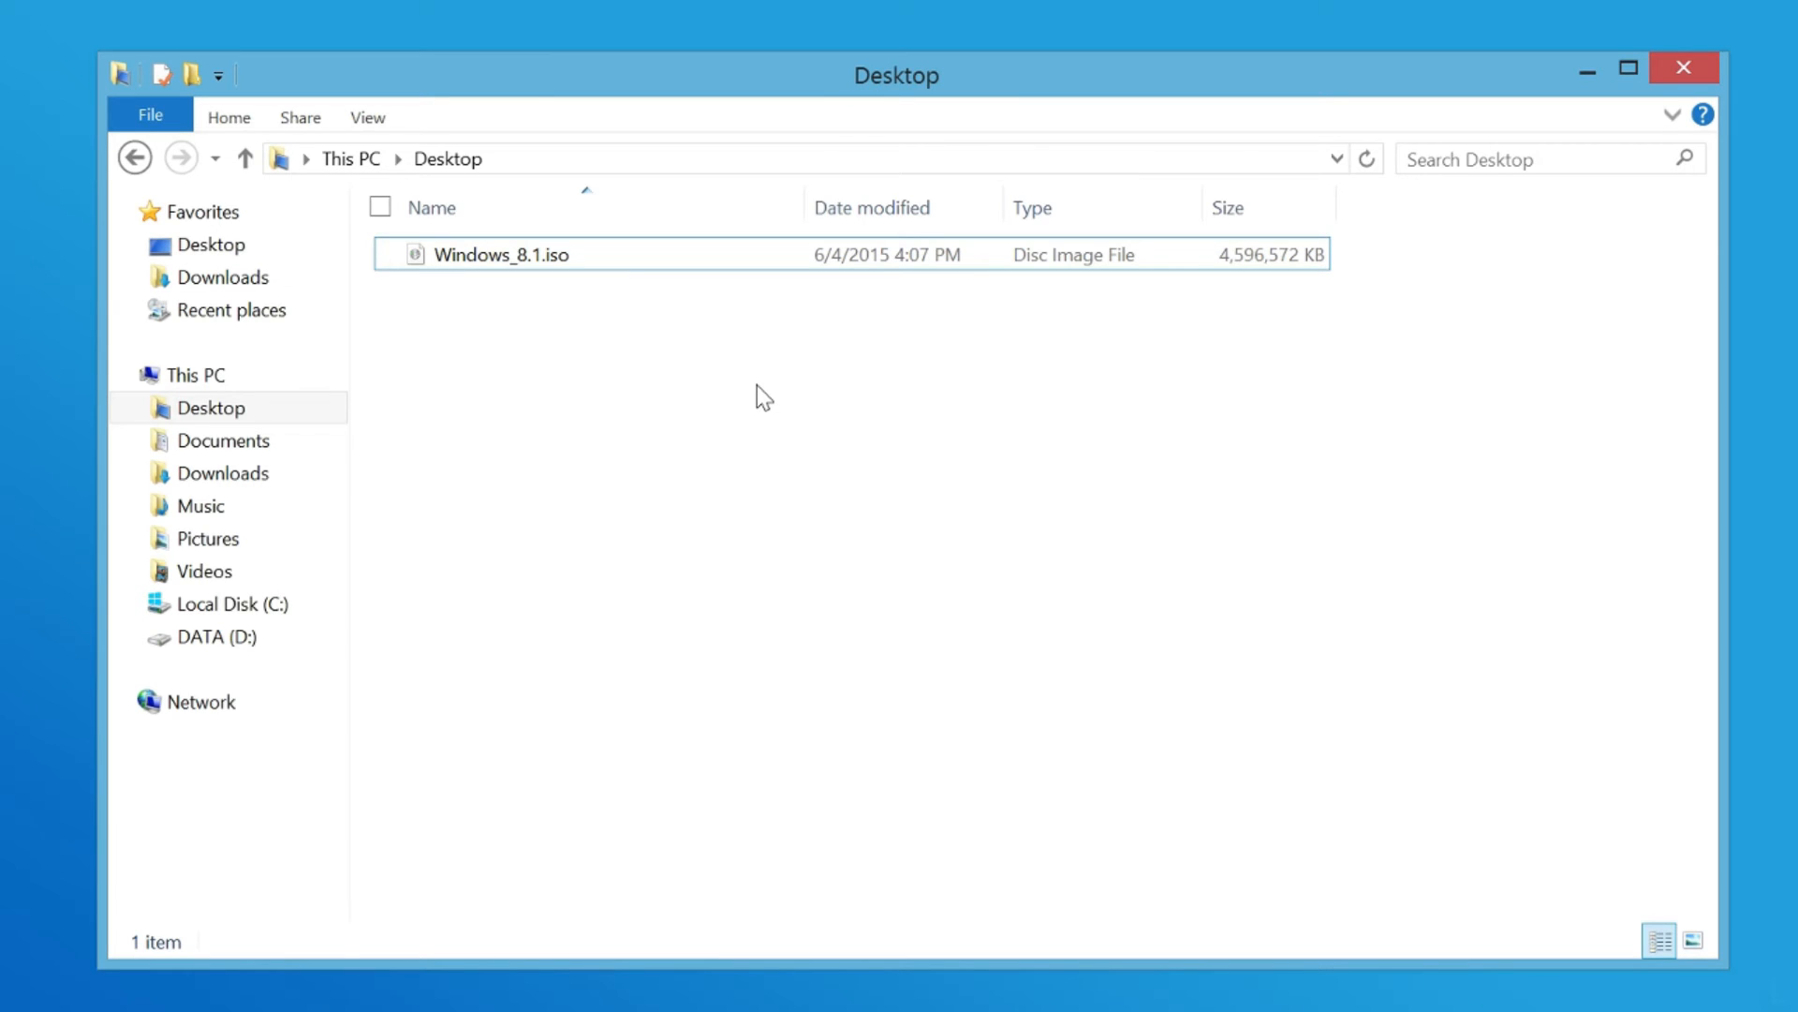
{"action": "left_click", "coordinate": [713, 267]}
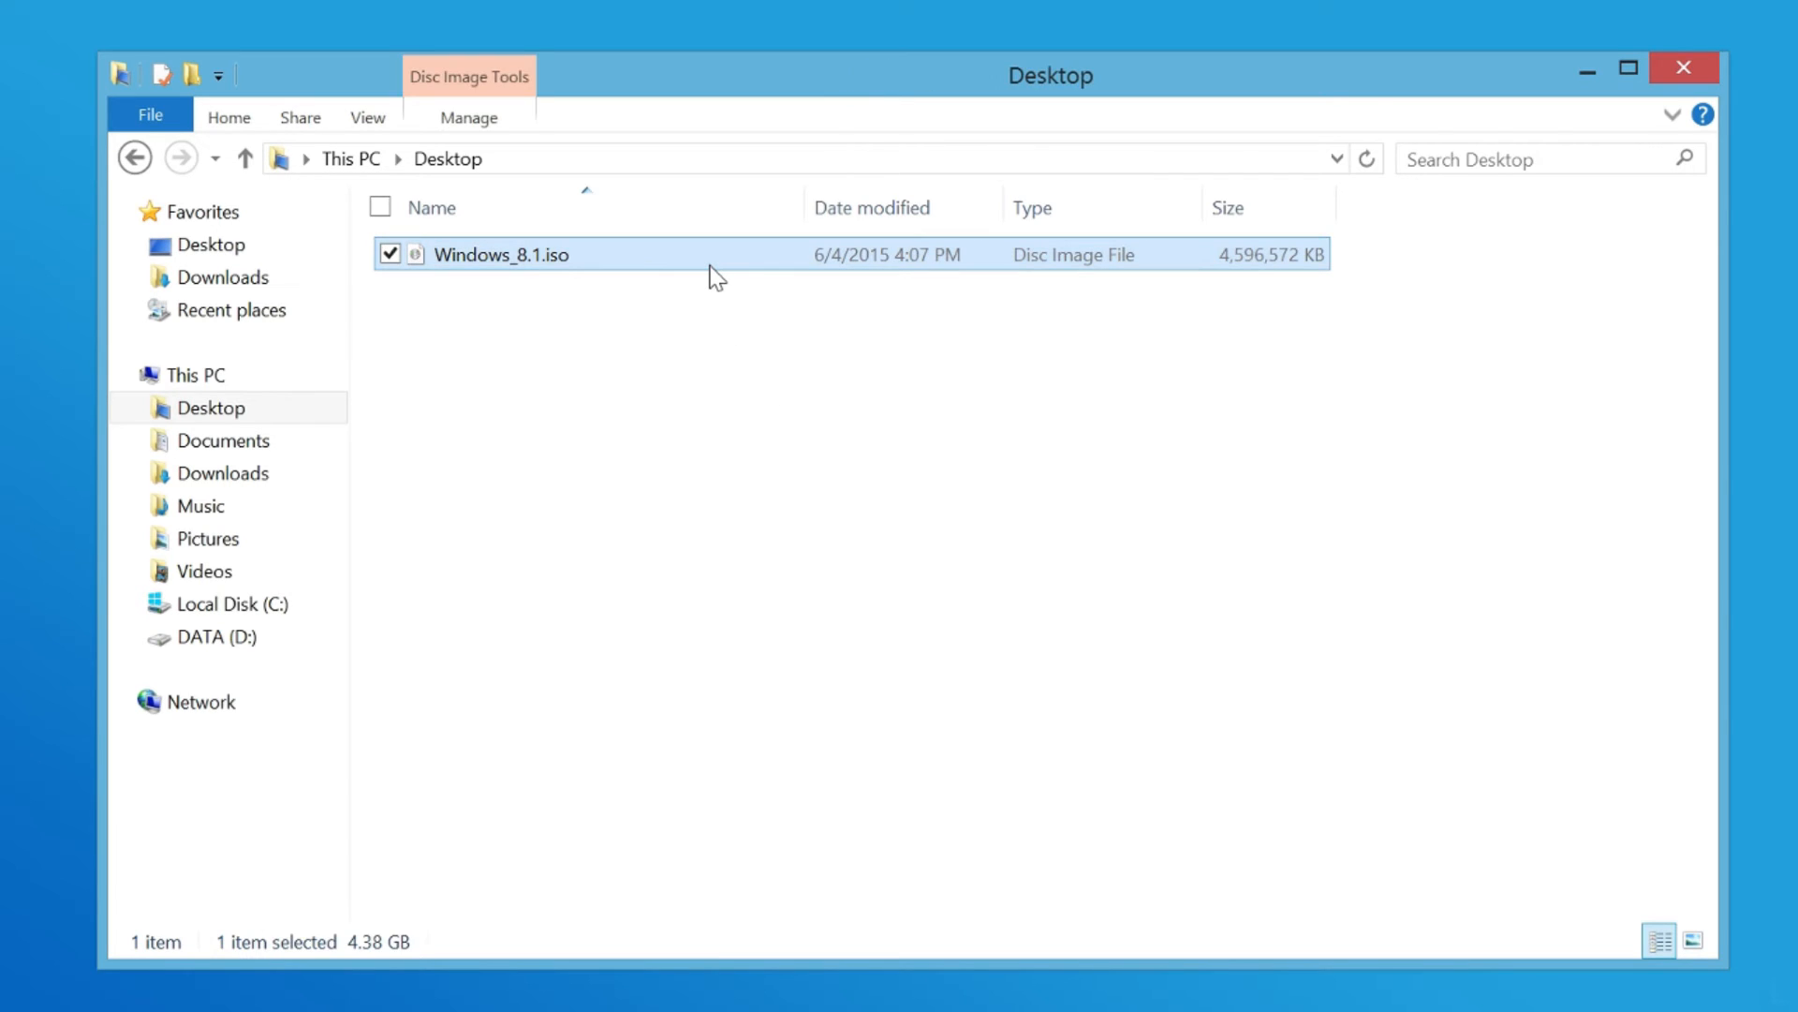
Step: Choose WinCDEmu mounter as the default program for .iso files via Open with
{"action": "right_click", "coordinate": [715, 269]}
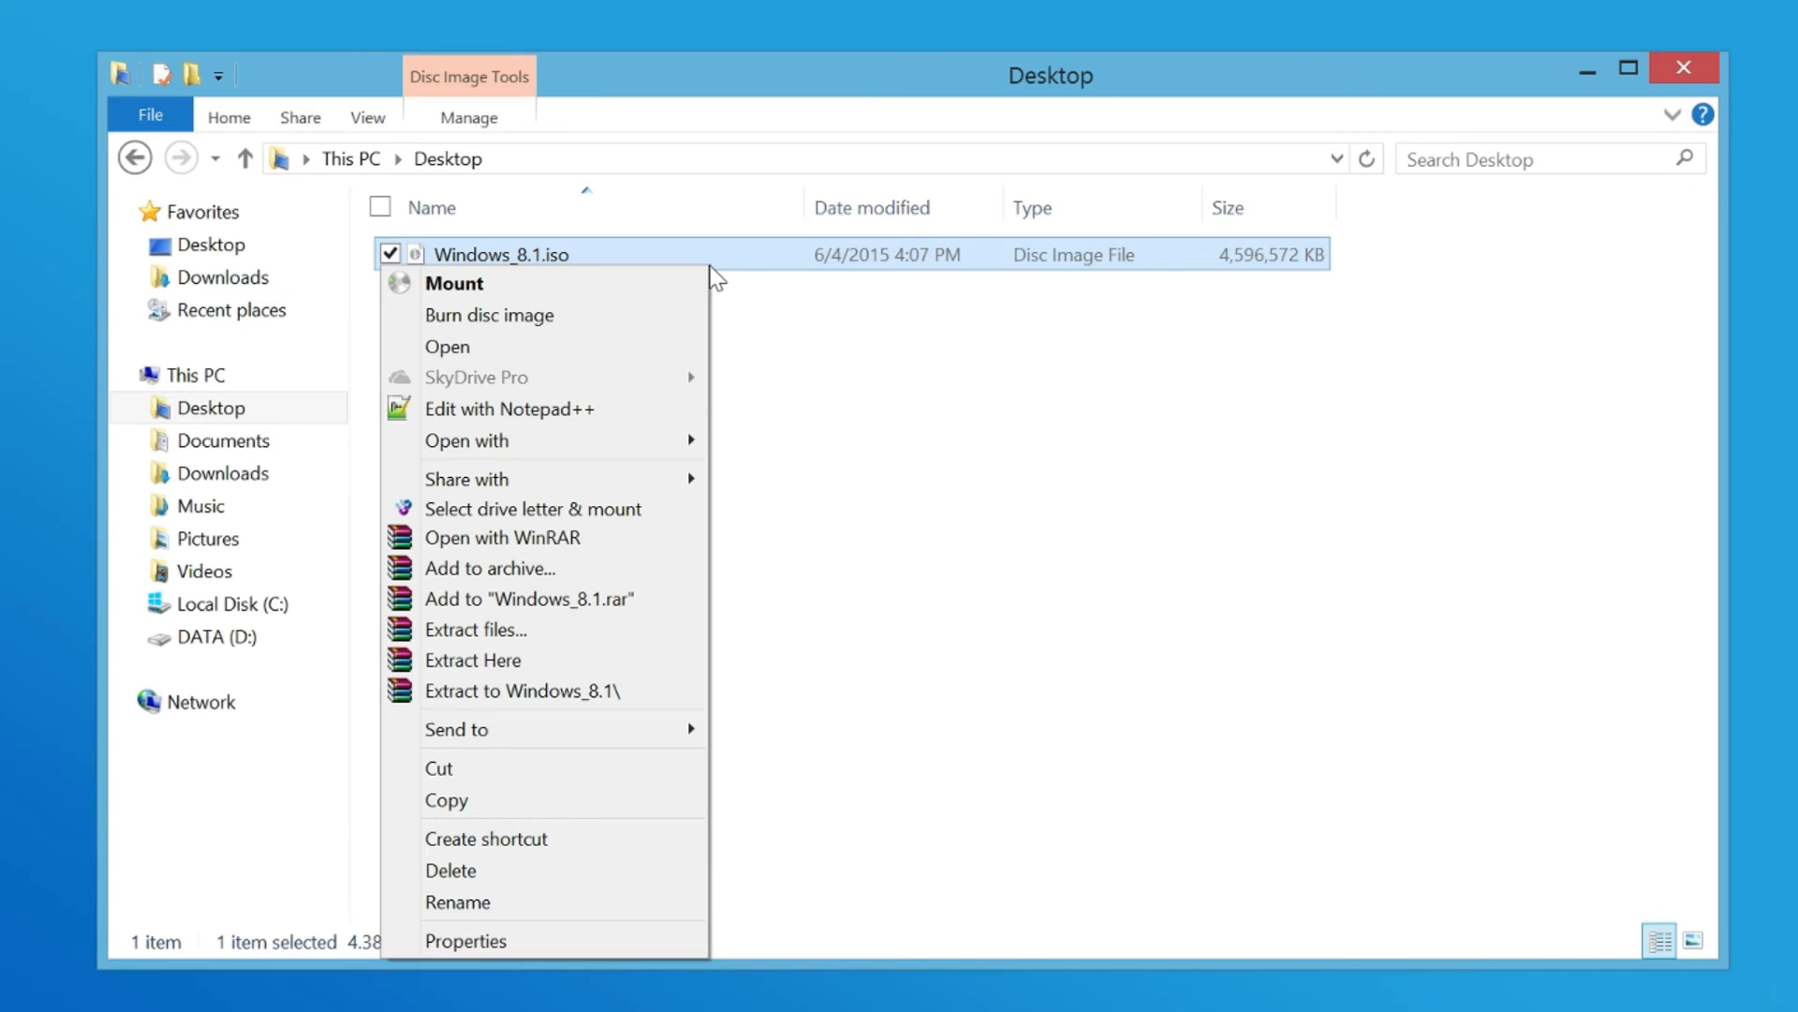
{"action": "mouse_move", "coordinate": [561, 440]}
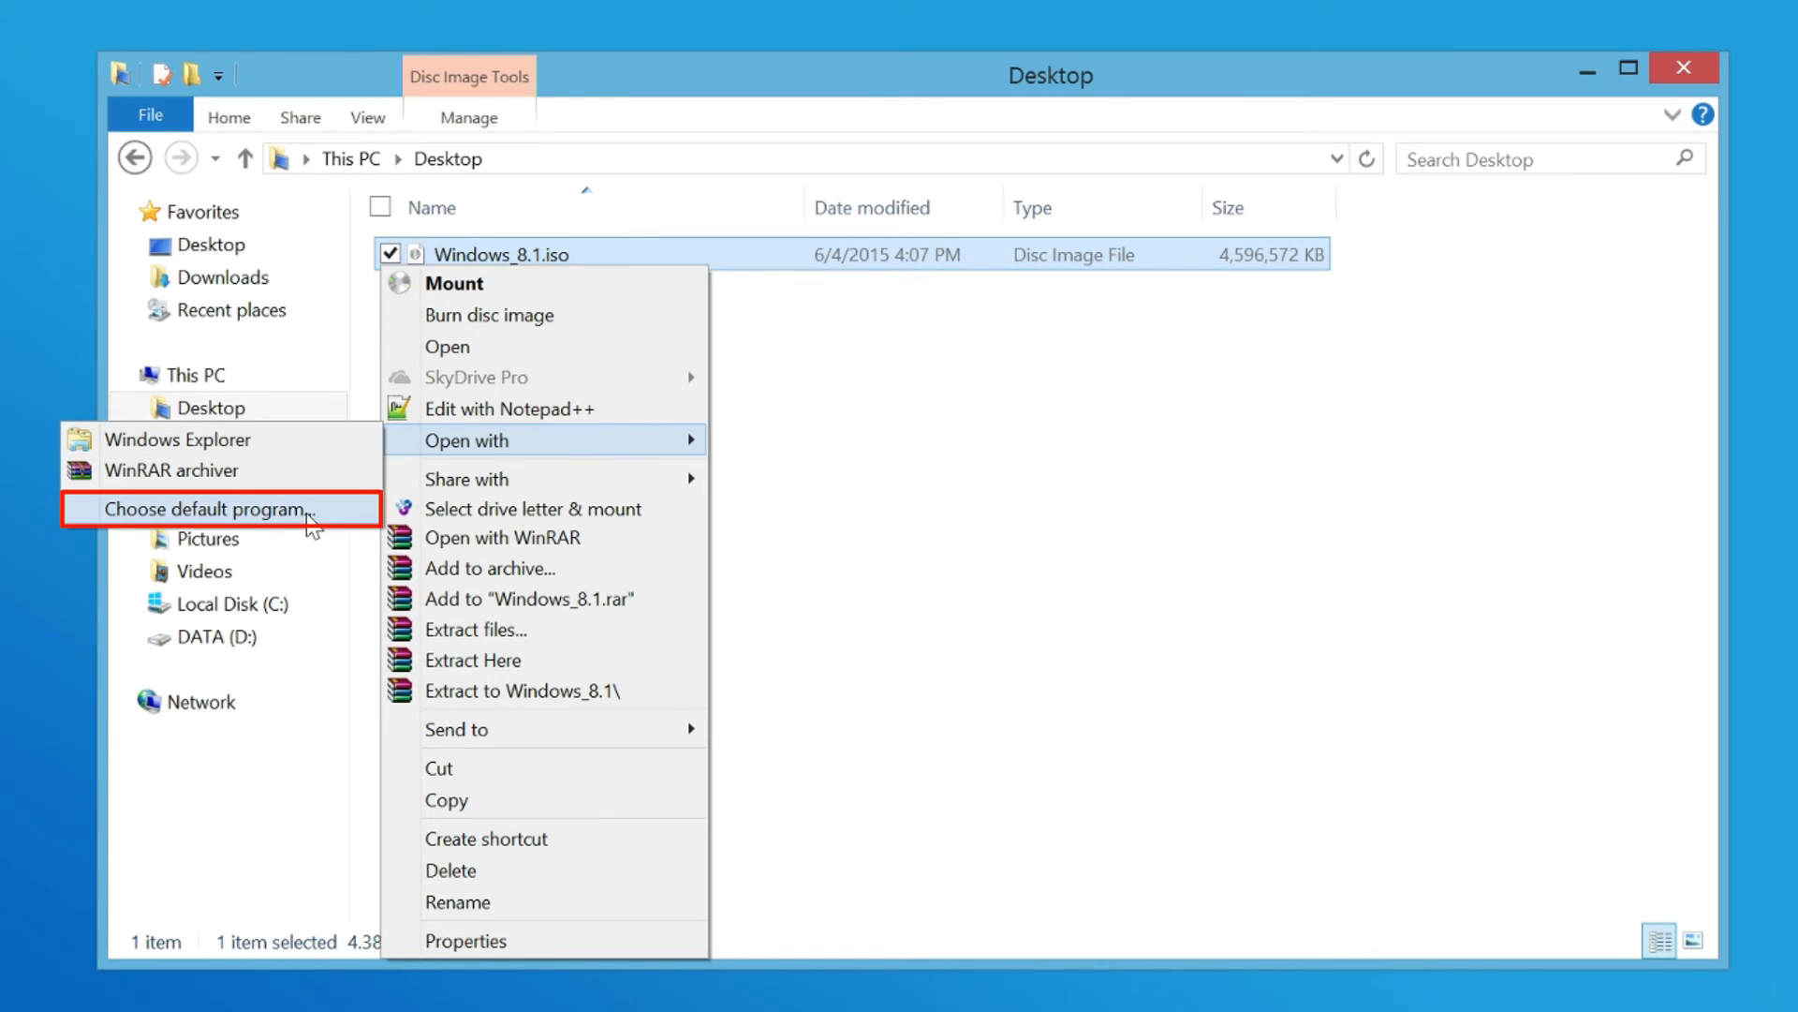
{"action": "left_click", "coordinate": [313, 521]}
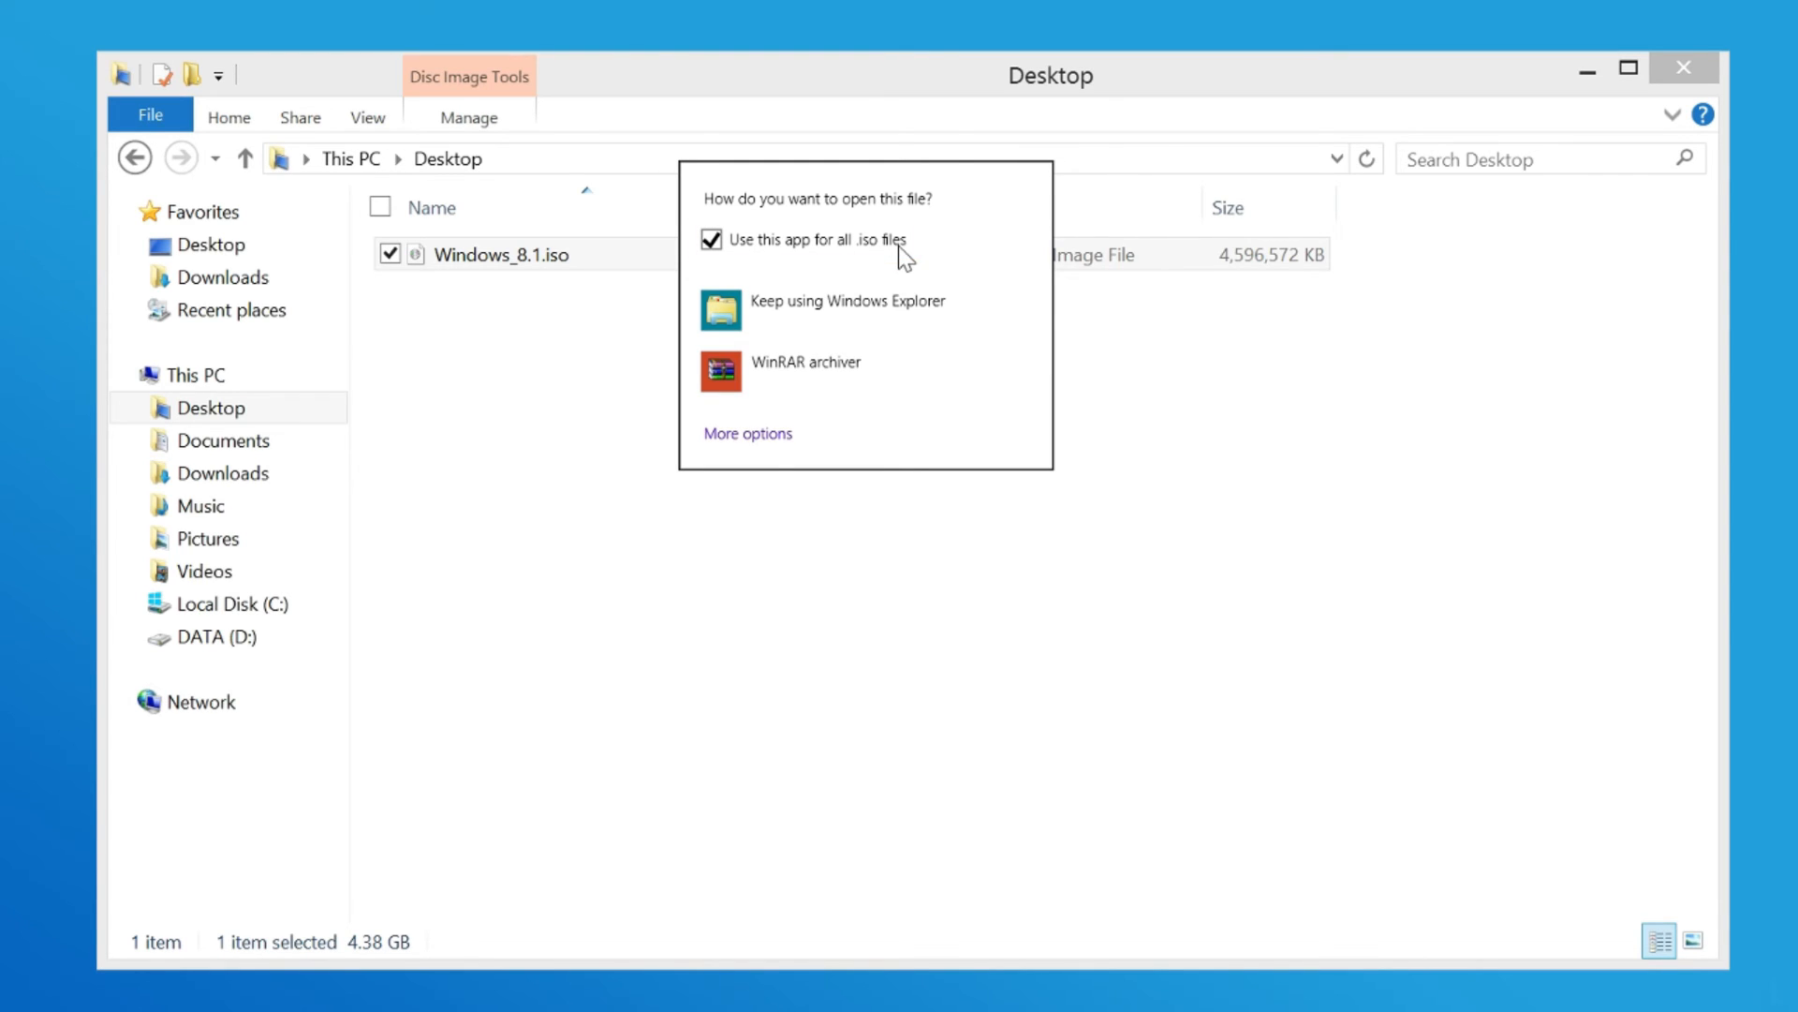
{"action": "left_click", "coordinate": [747, 434]}
{"action": "left_click_drag", "start_coordinate": [1044, 365], "coordinate": [1055, 483]}
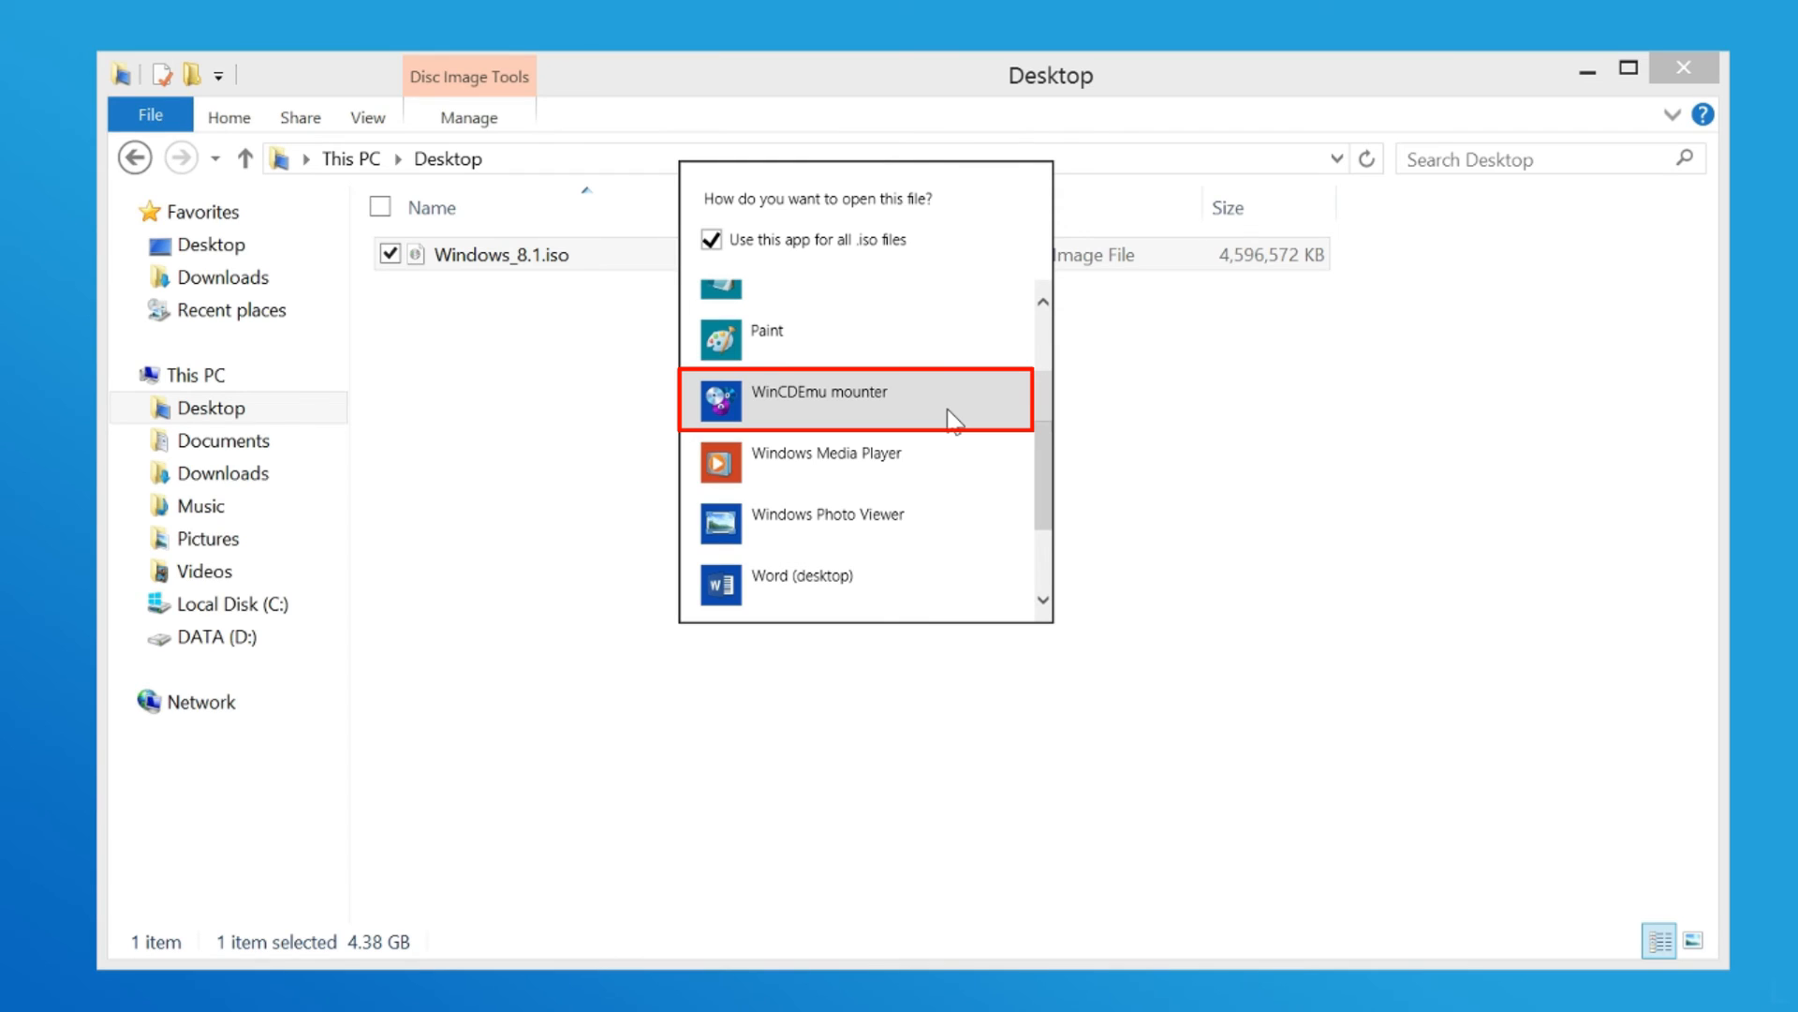
{"action": "left_click", "coordinate": [950, 416]}
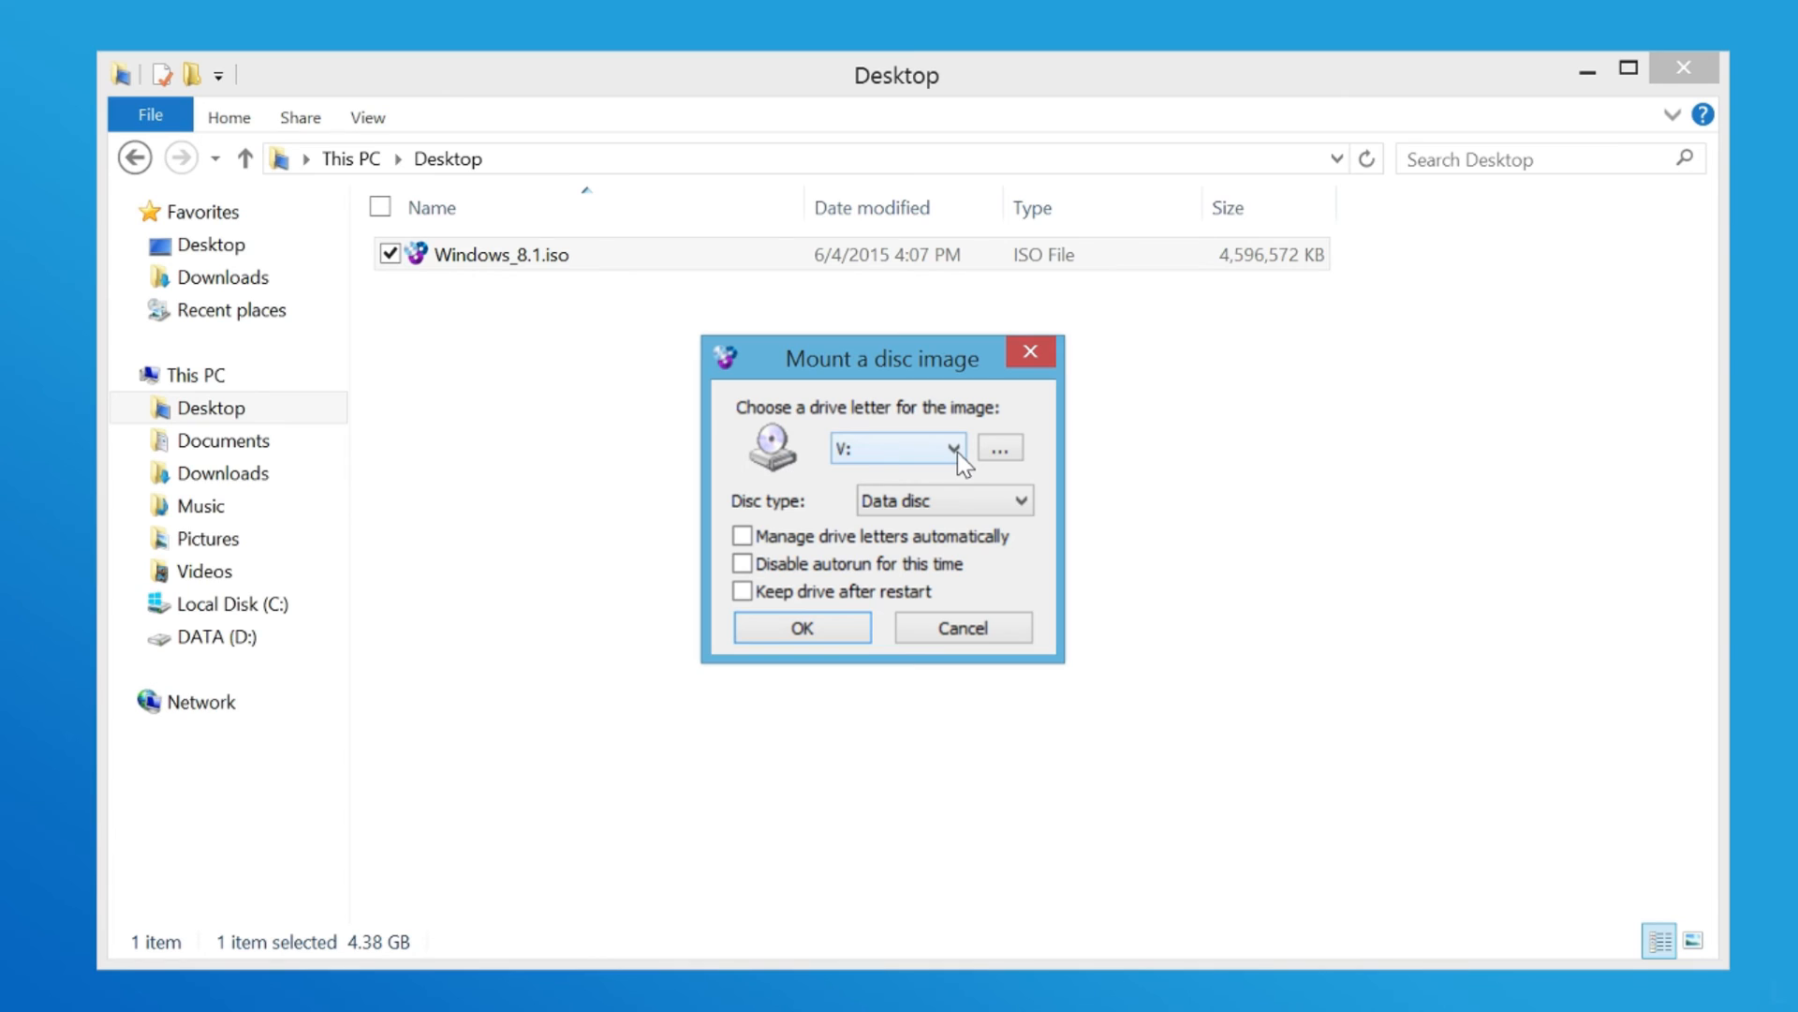
Step: Mount Windows_8.1.iso with drive letter F: from the Mount a disc image dialog
{"action": "left_click", "coordinate": [956, 450]}
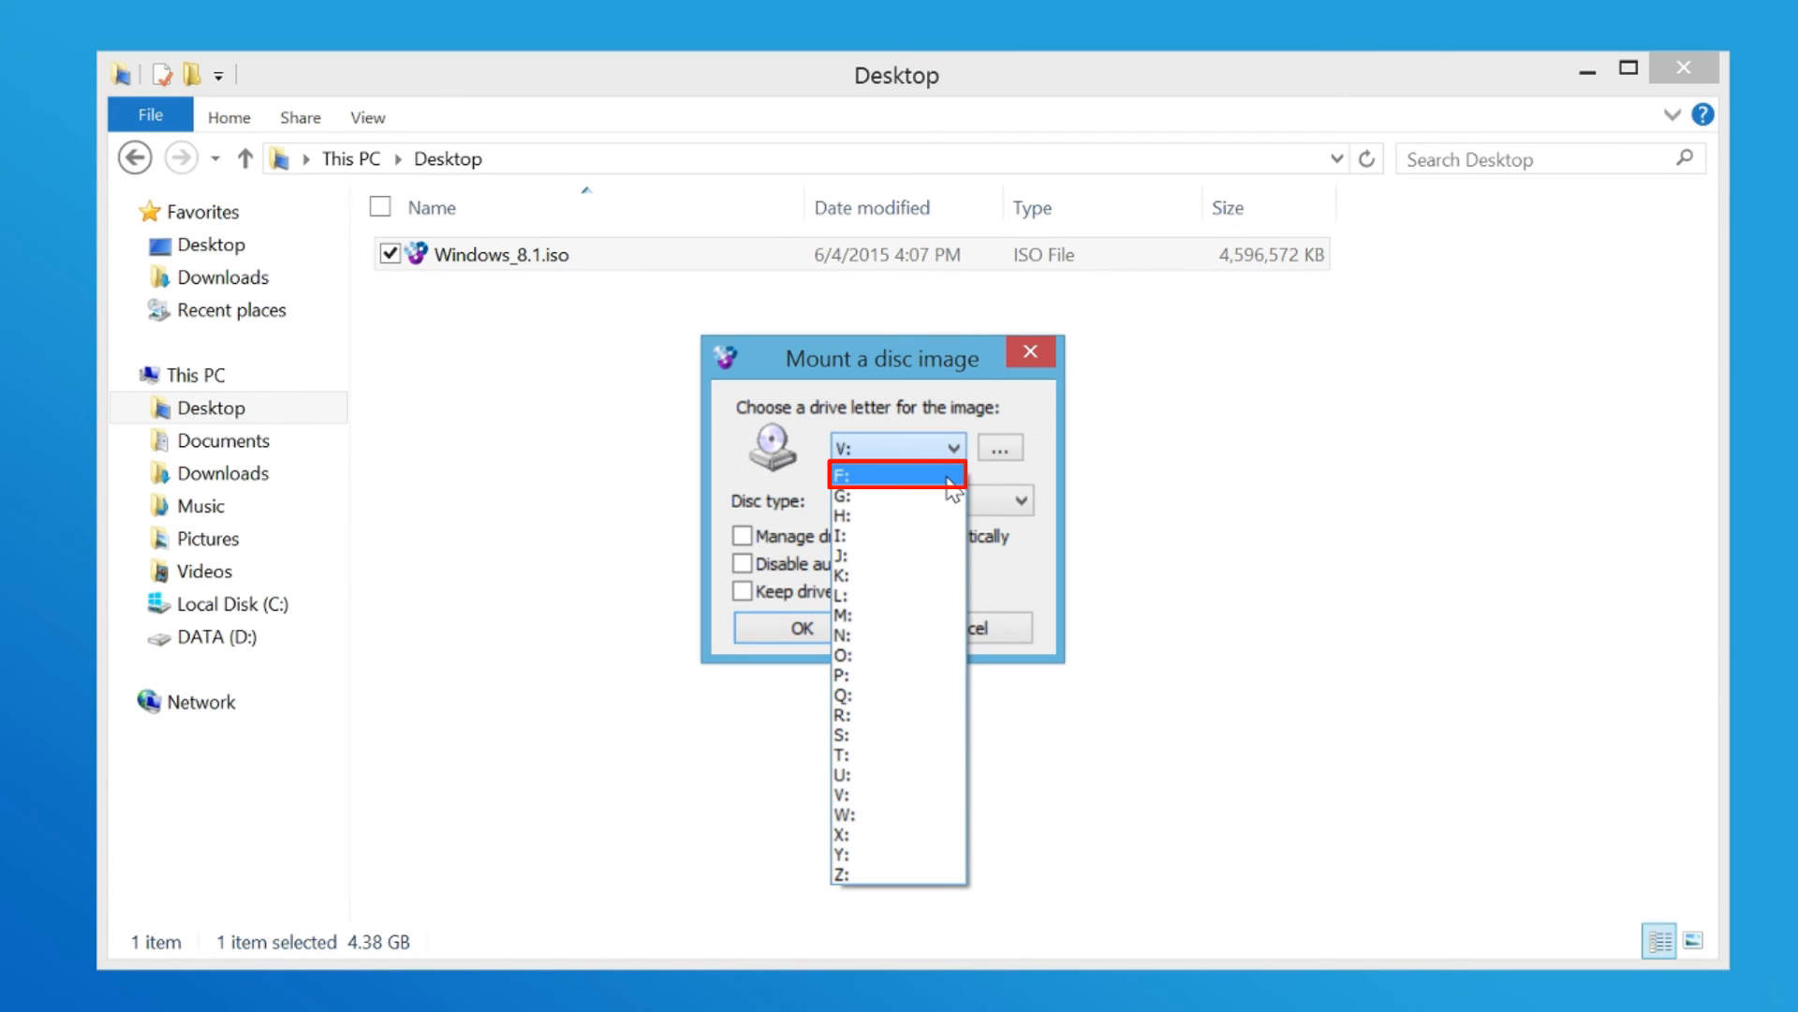
{"action": "left_click", "coordinate": [950, 481]}
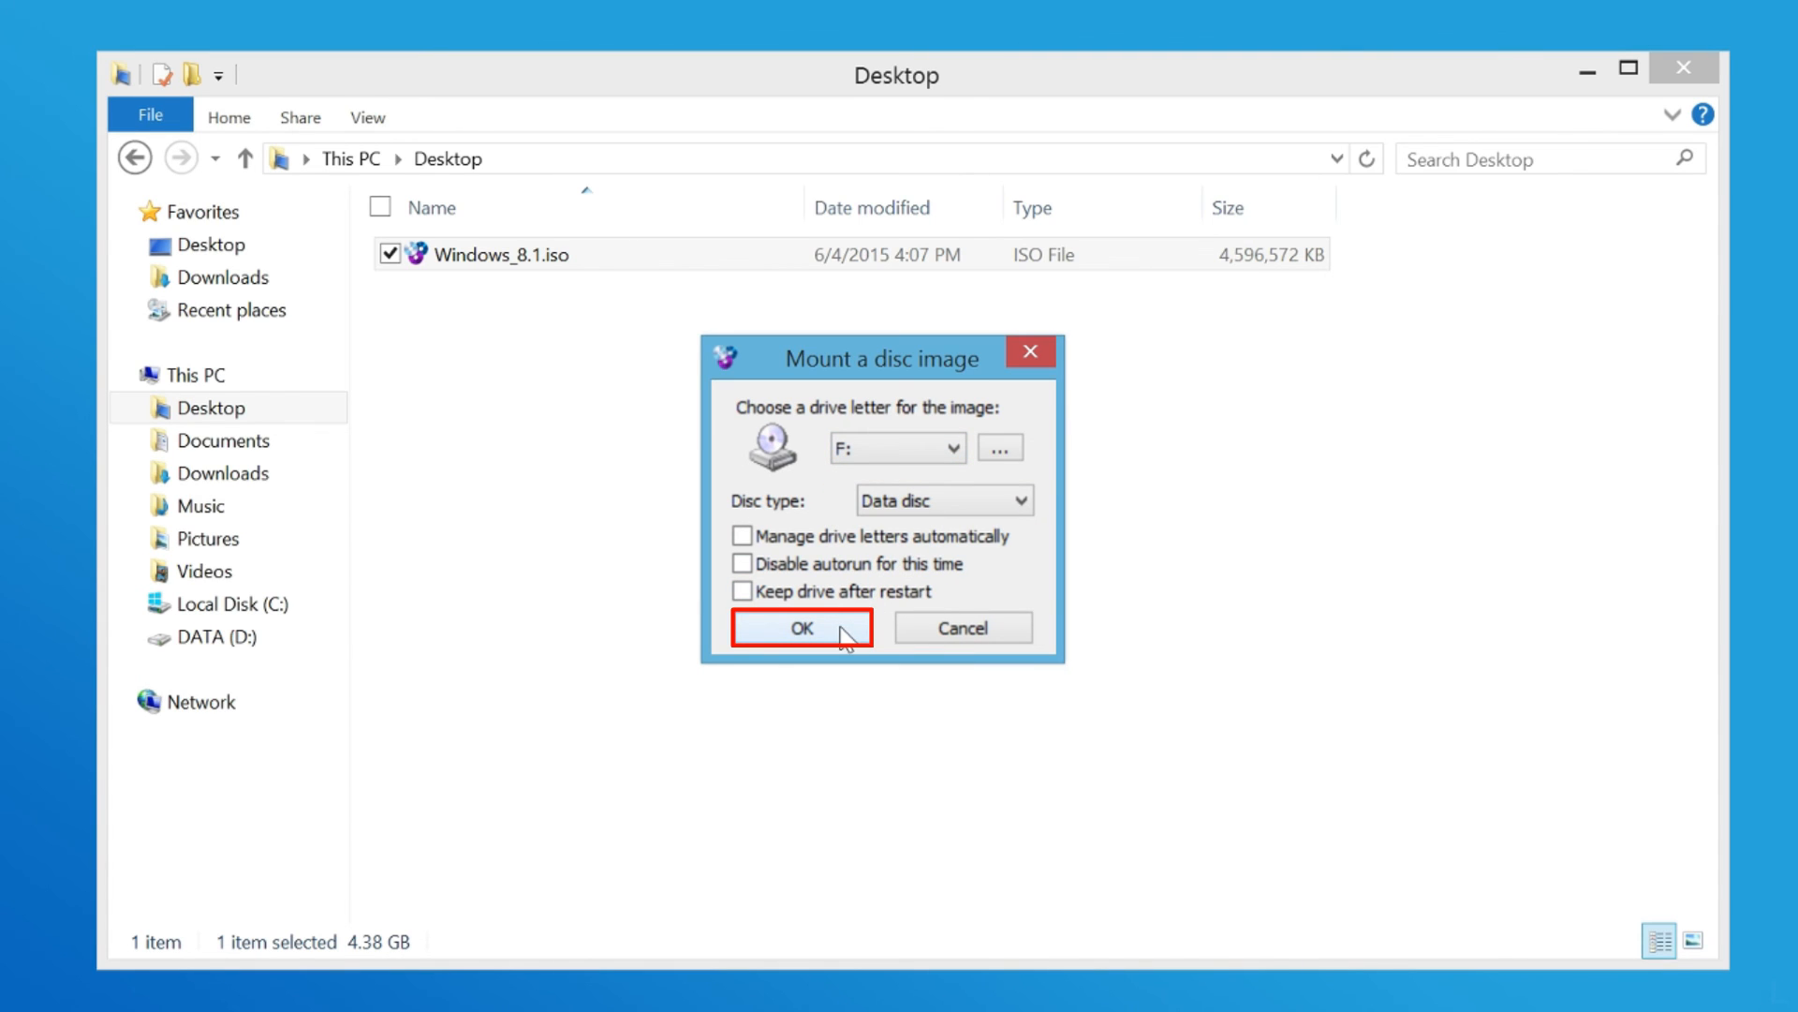
{"action": "left_click", "coordinate": [845, 636]}
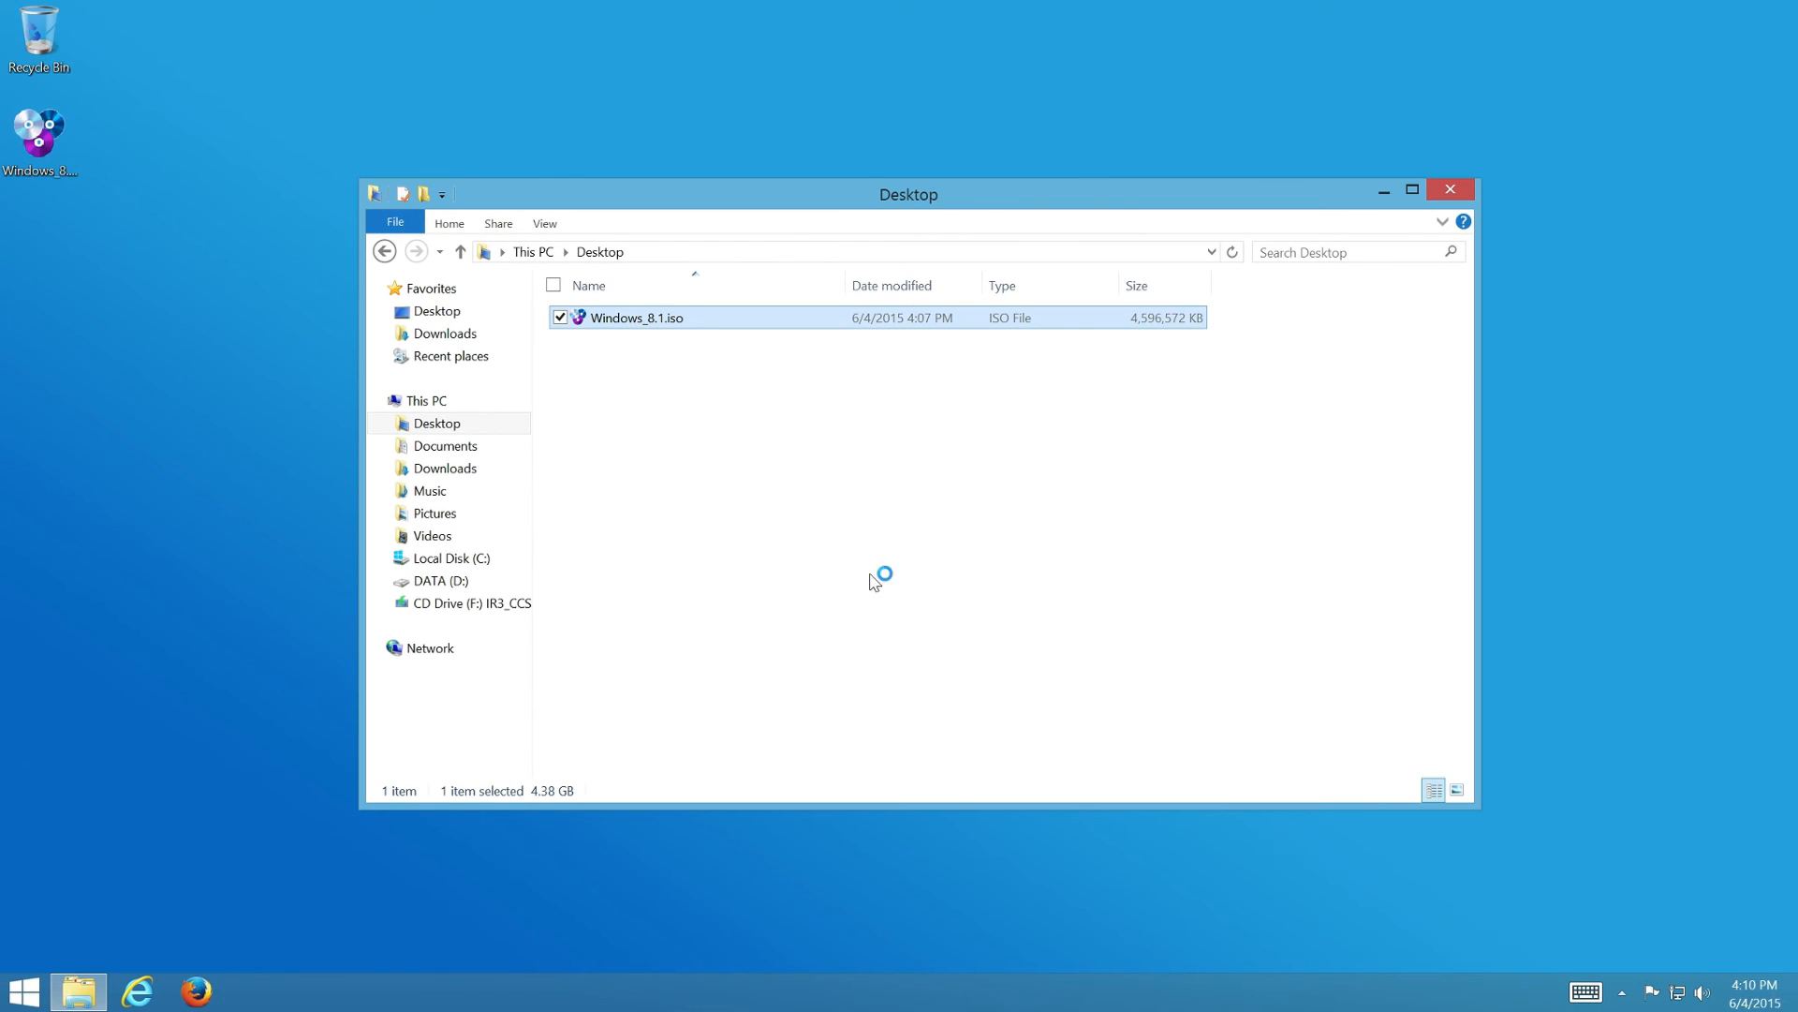
Step: Eject CD Drive (F:) from This PC so the mounted image disappears
{"action": "left_click", "coordinate": [428, 400]}
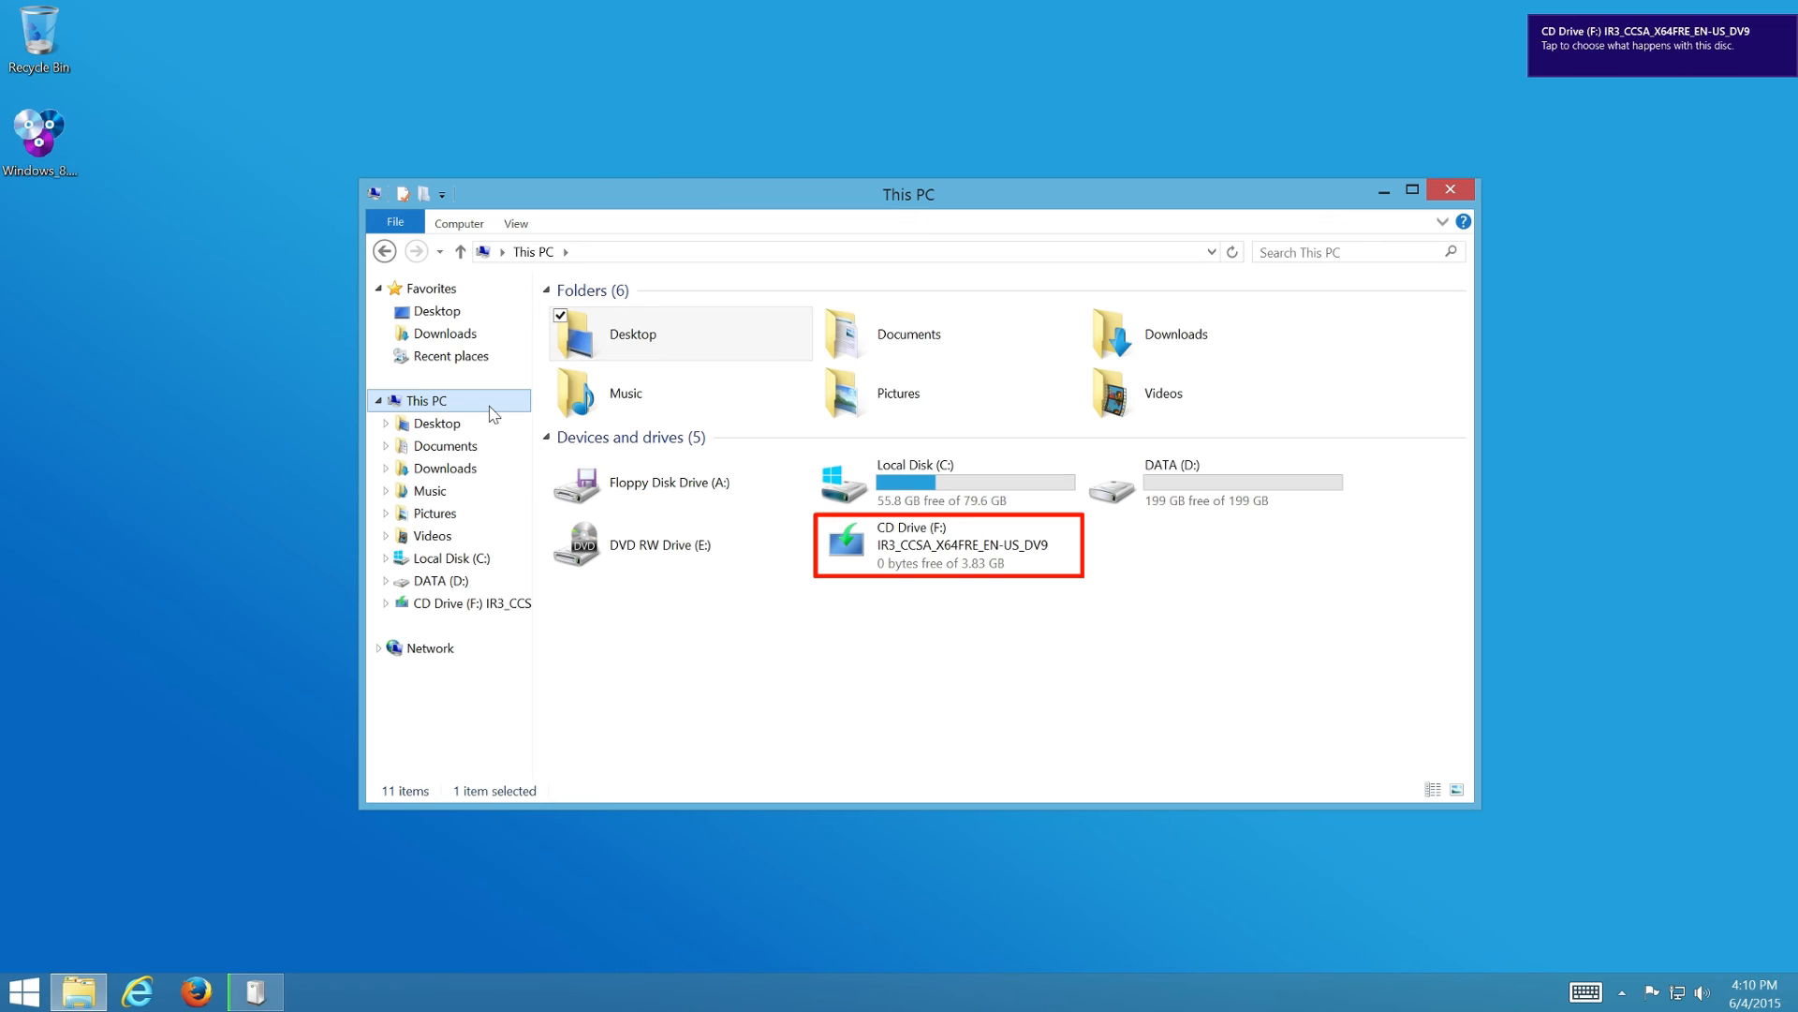
{"action": "left_click", "coordinate": [1064, 575]}
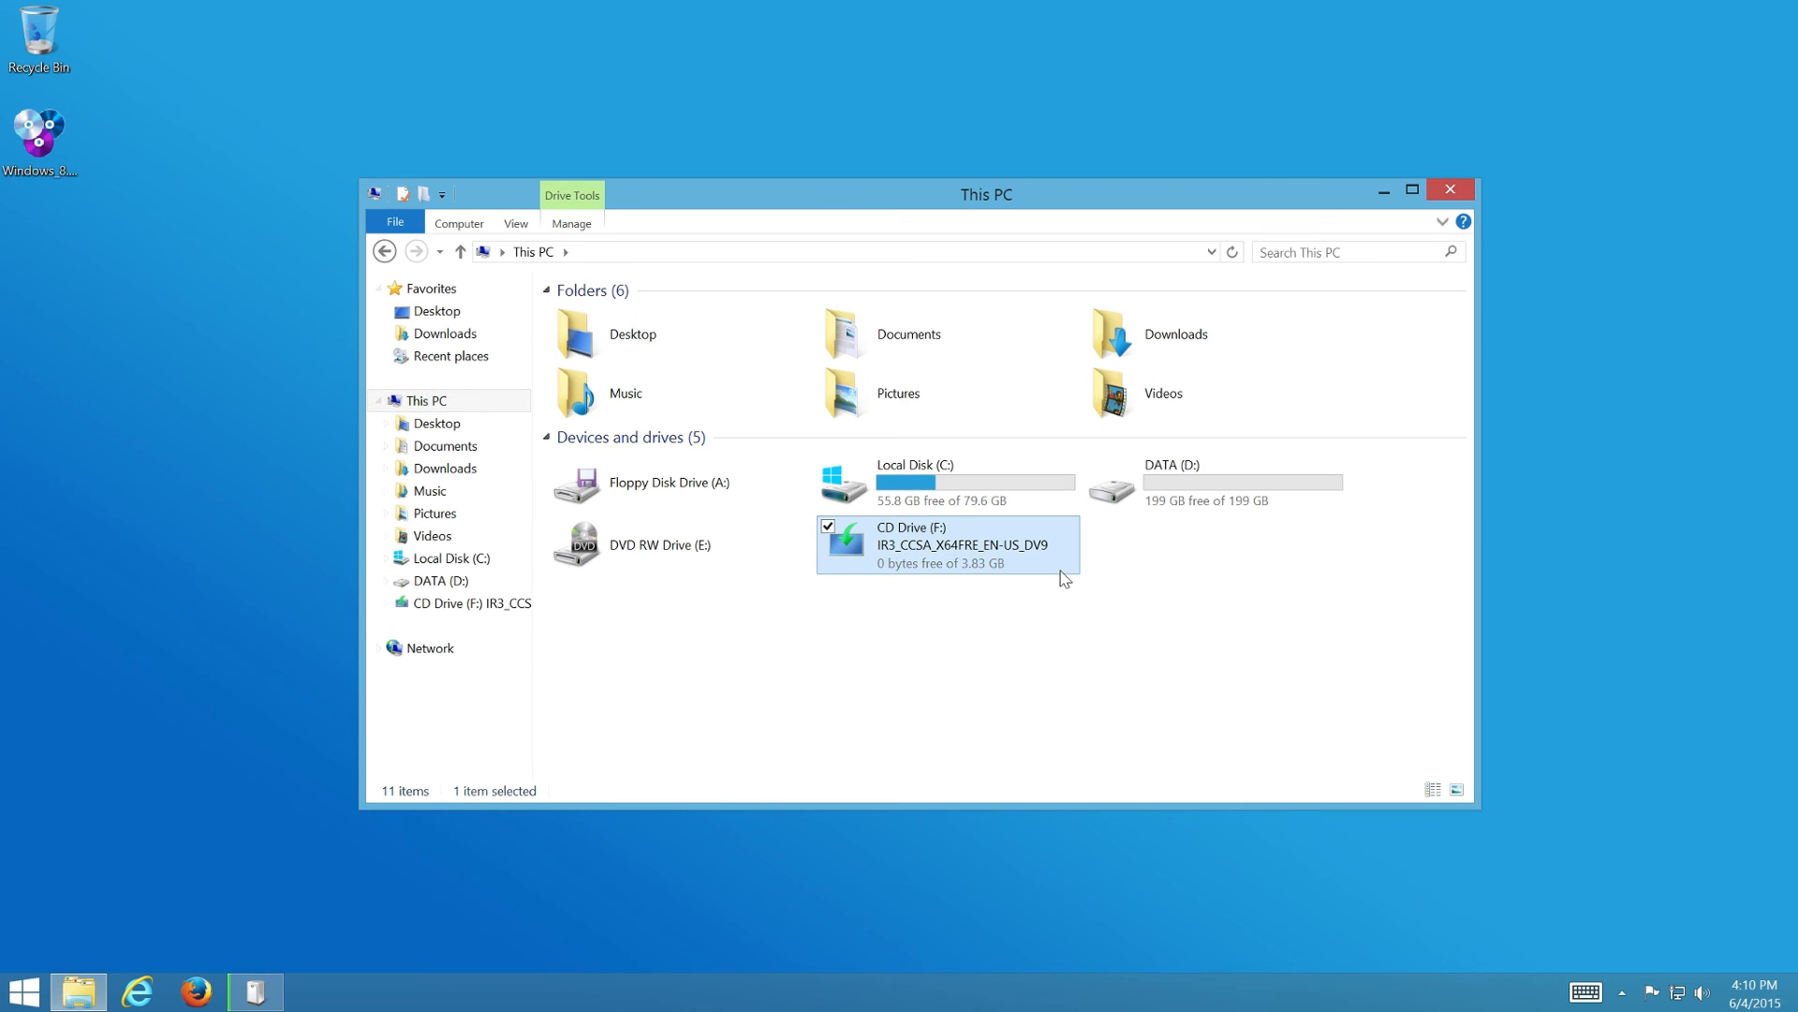
{"action": "right_click", "coordinate": [1063, 575]}
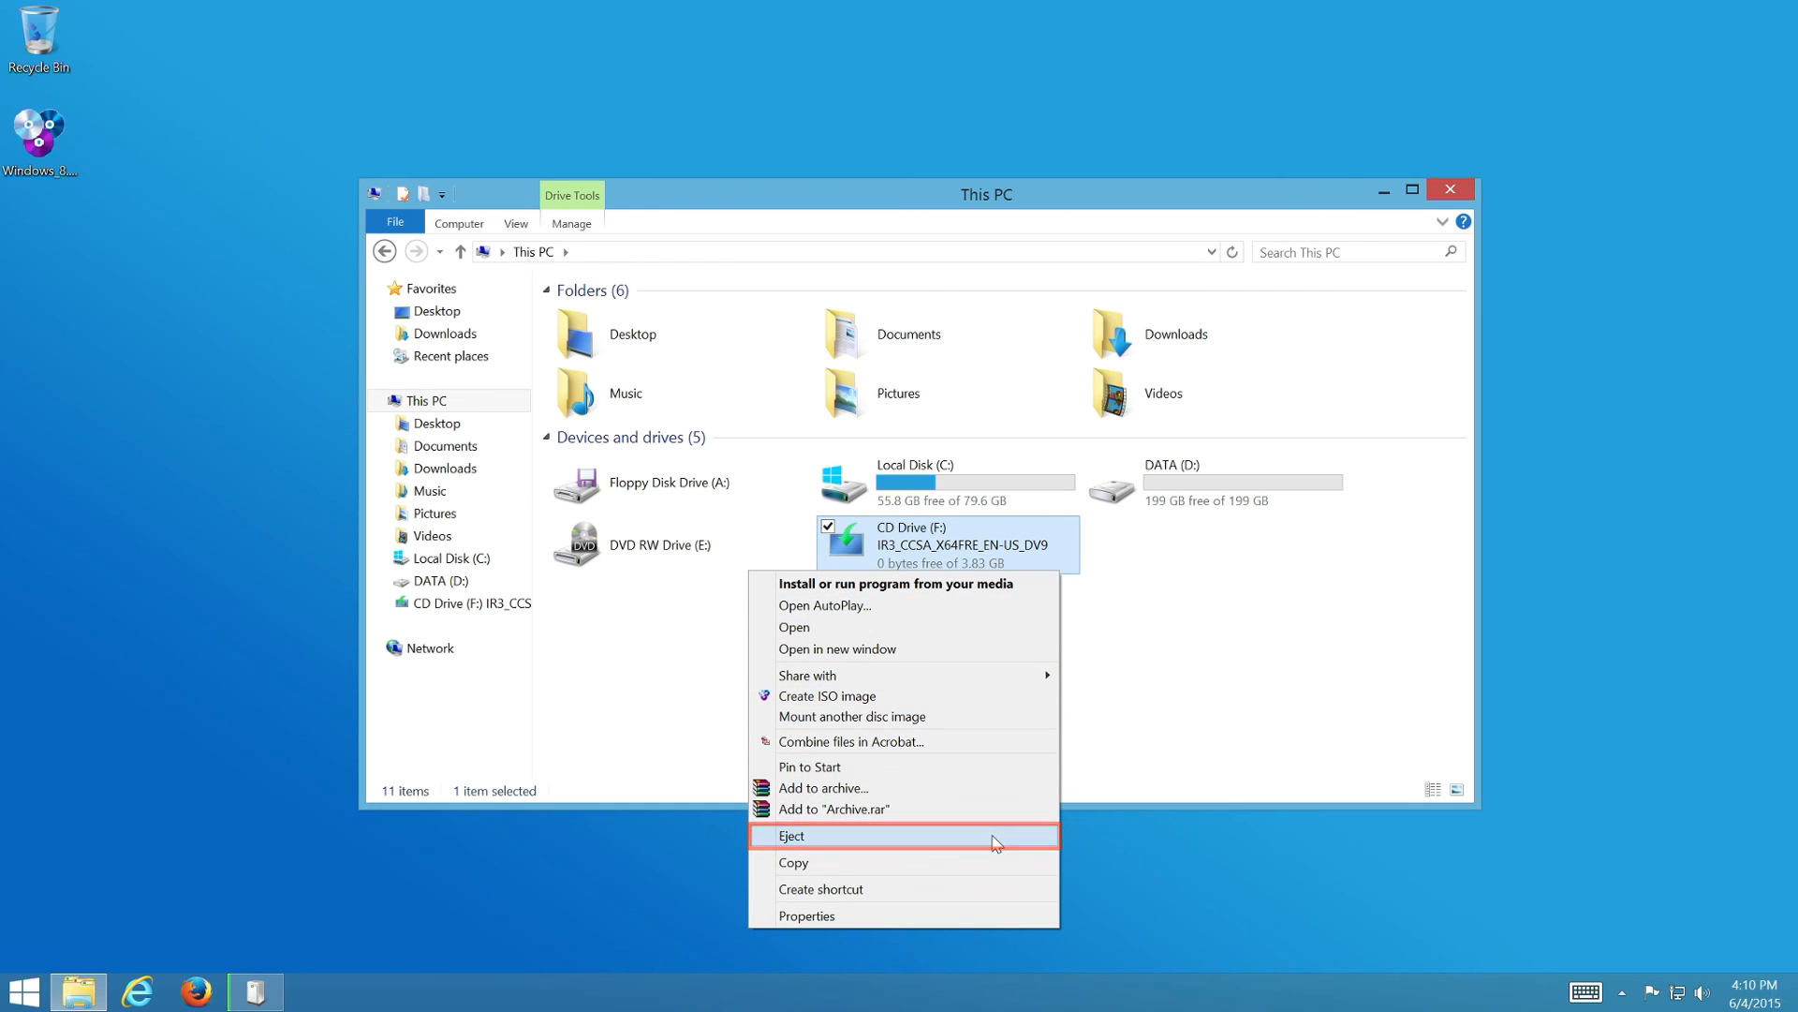
{"action": "left_click", "coordinate": [992, 838]}
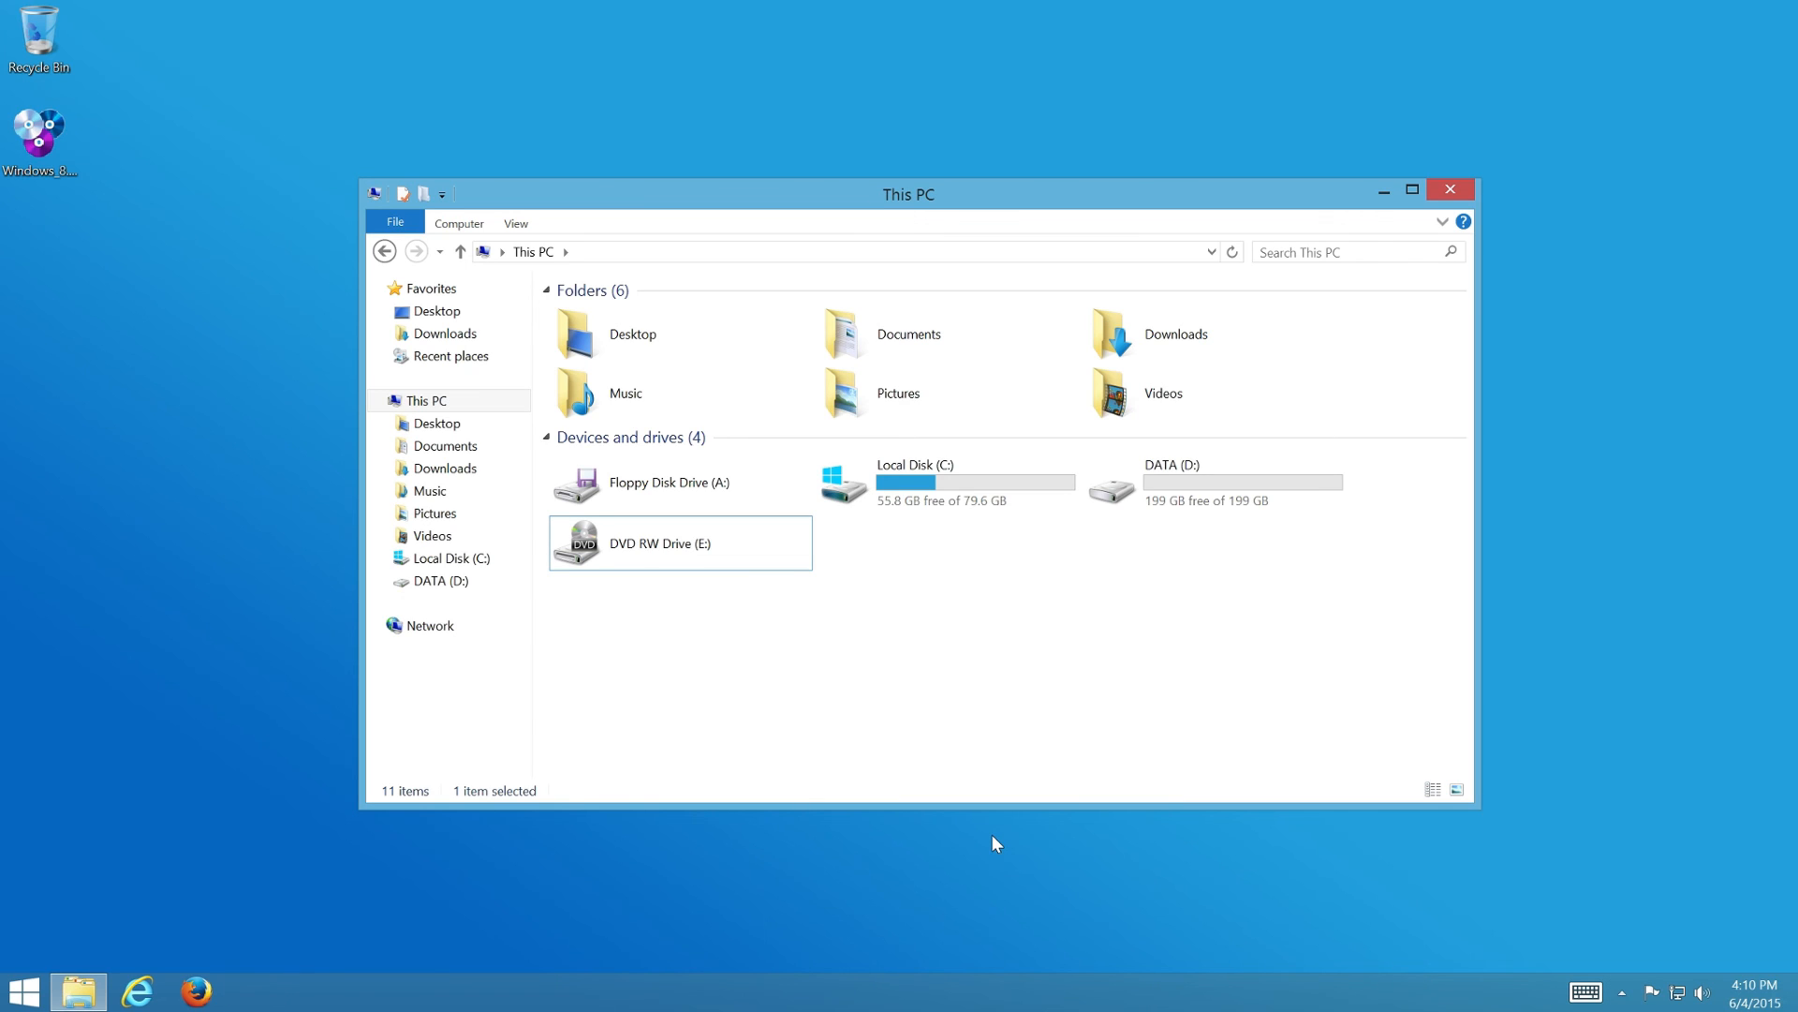
Step: Close the File Explorer window, leaving only the desktop
{"action": "left_click", "coordinate": [1451, 189]}
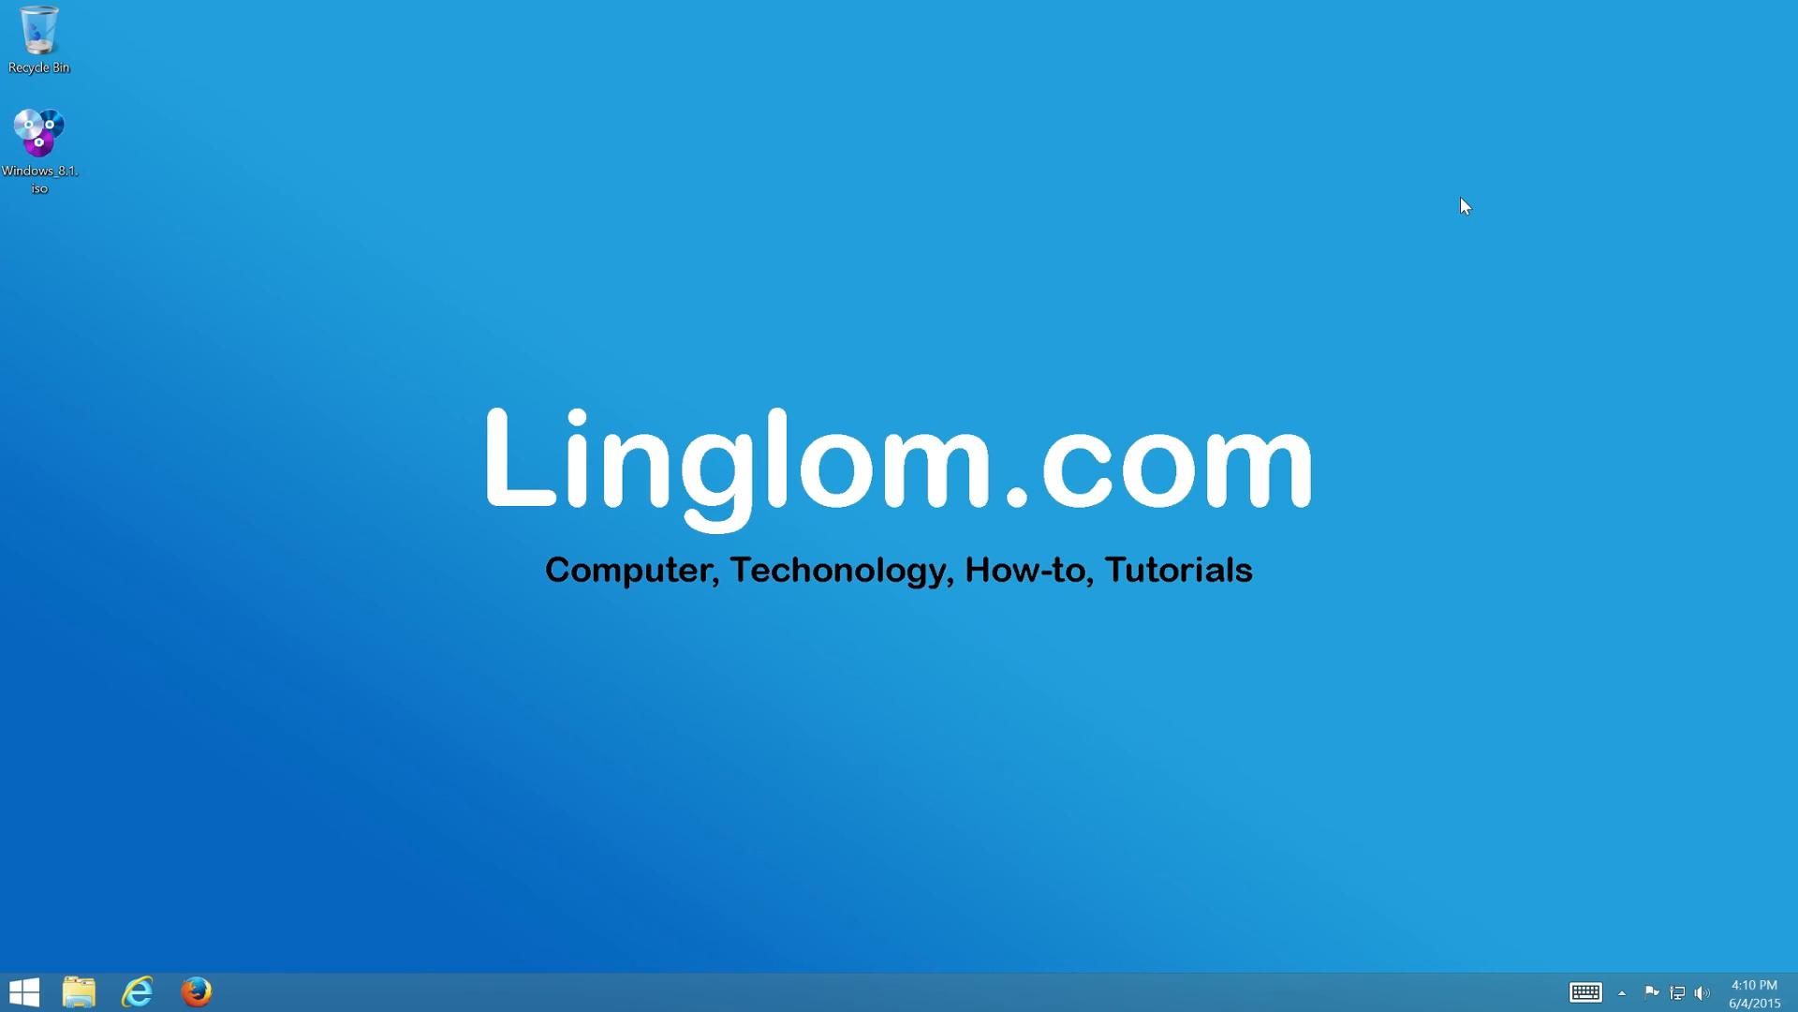